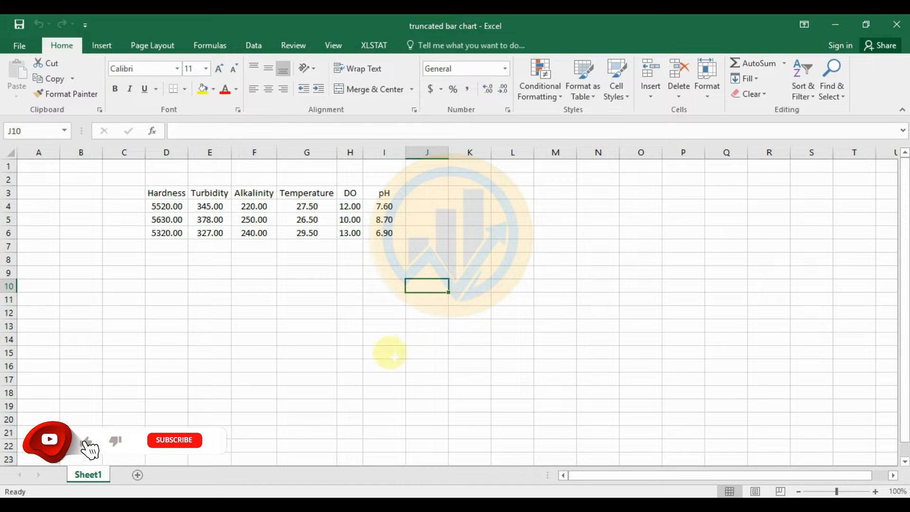
Step: Select the table's Hardness-to-pH headings and columns in various groupings, then clear the selection
{"action": "left_click_drag", "start_coordinate": [157, 193], "coordinate": [390, 233]}
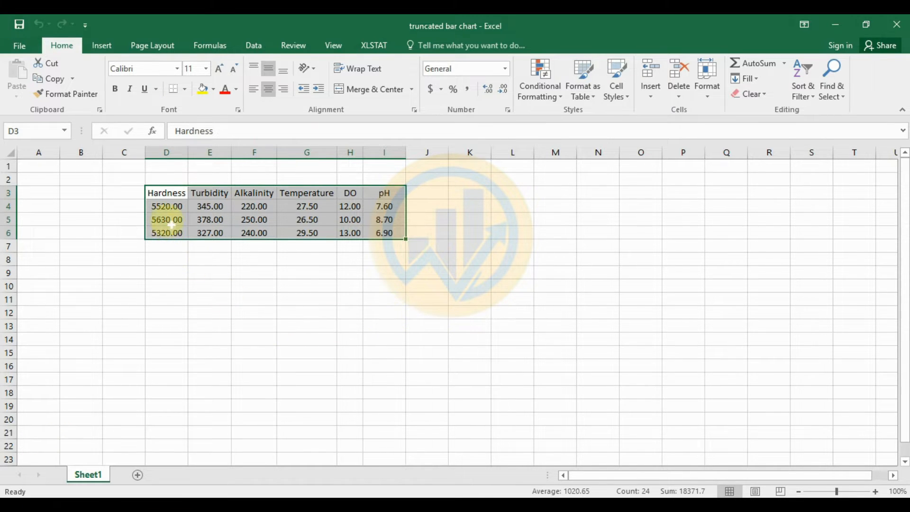
{"action": "left_click", "coordinate": [167, 195]}
{"action": "left_click", "coordinate": [215, 192]}
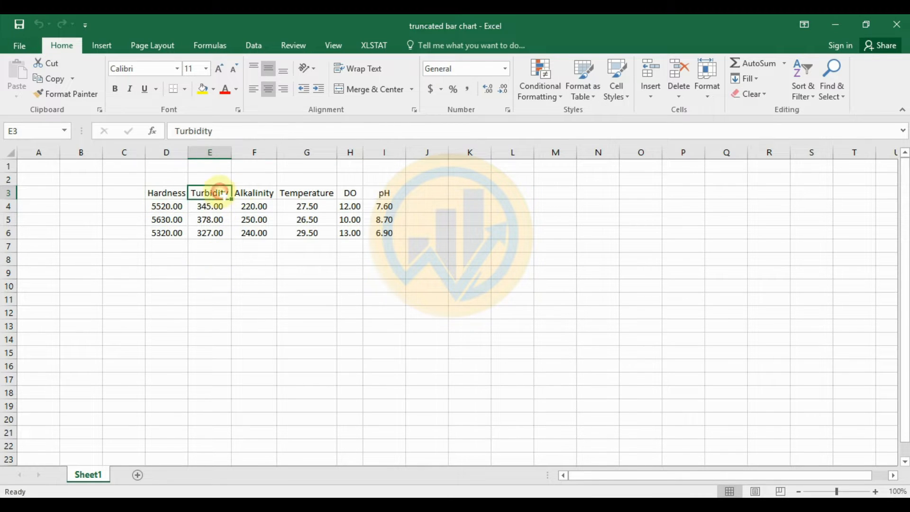
{"action": "left_click", "coordinate": [253, 192]}
{"action": "left_click", "coordinate": [306, 193]}
{"action": "left_click", "coordinate": [350, 193]}
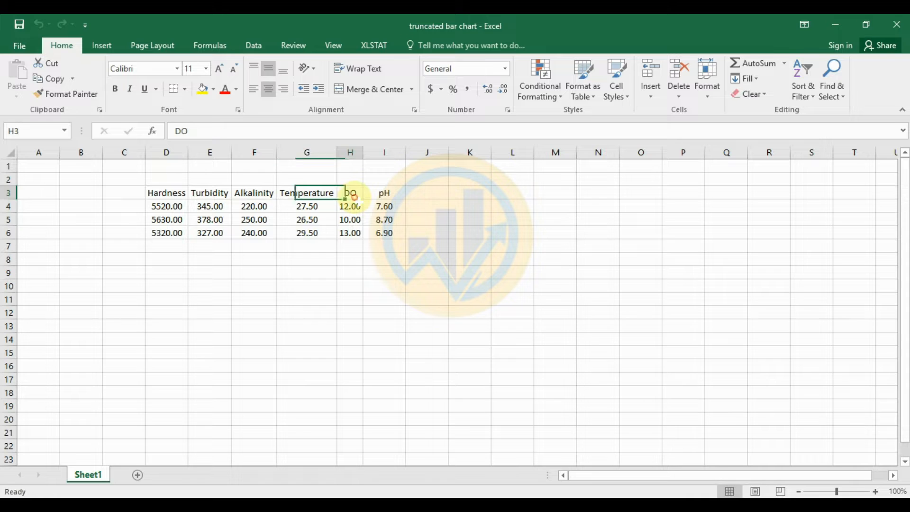
{"action": "left_click", "coordinate": [384, 193]}
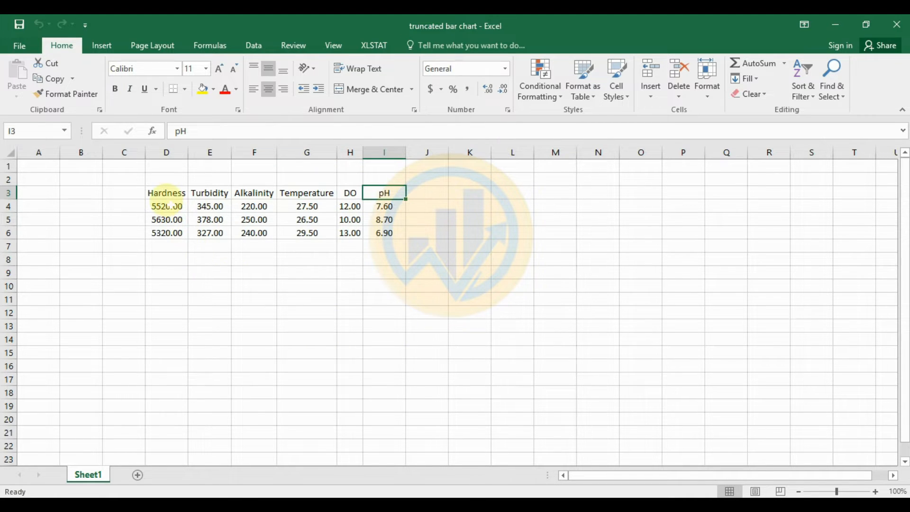
{"action": "left_click_drag", "start_coordinate": [166, 193], "coordinate": [167, 233]}
{"action": "left_click_drag", "start_coordinate": [205, 194], "coordinate": [261, 237]}
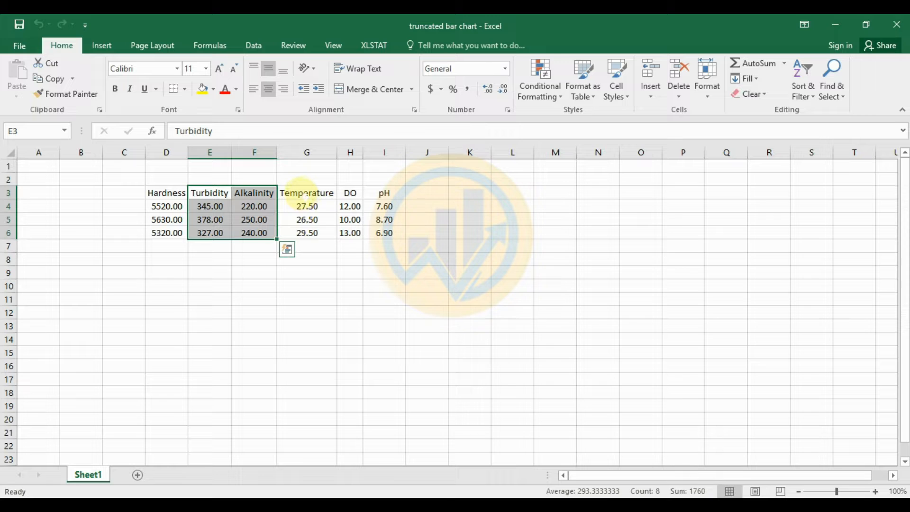
{"action": "left_click_drag", "start_coordinate": [305, 195], "coordinate": [386, 234]}
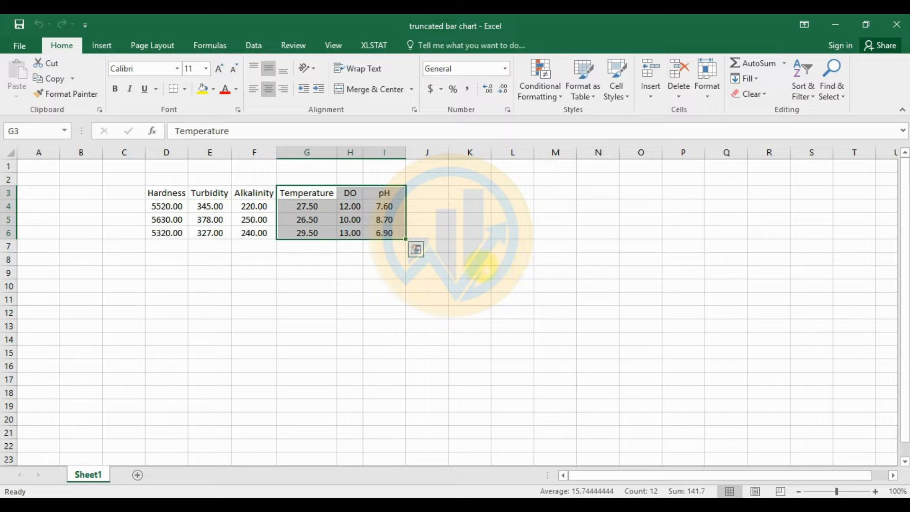
{"action": "left_click", "coordinate": [481, 262]}
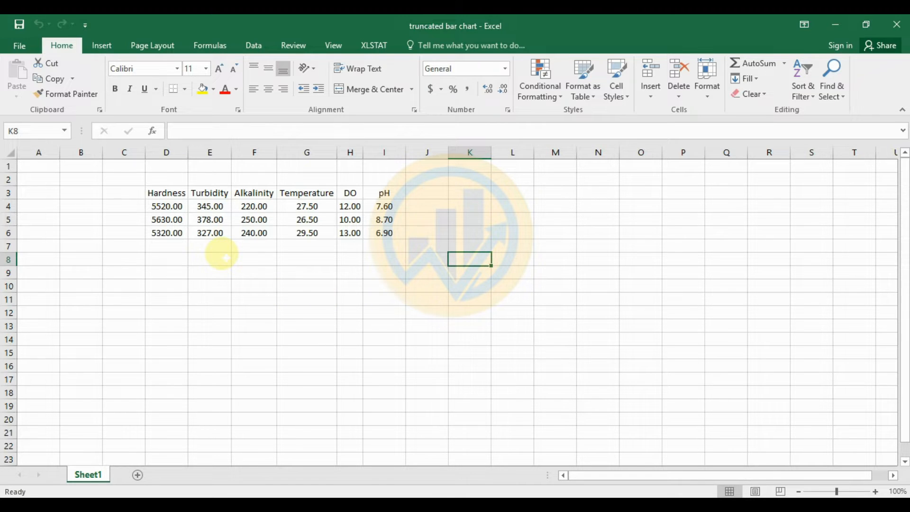
Step: Copy the whole water-quality table from Hardness to pH
{"action": "left_click_drag", "start_coordinate": [156, 193], "coordinate": [382, 234]}
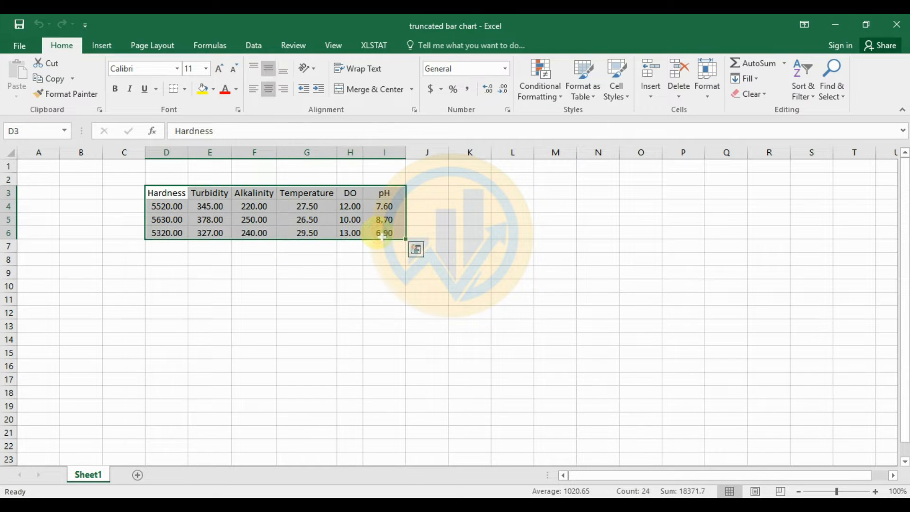
{"action": "right_click", "coordinate": [382, 236]}
{"action": "left_click", "coordinate": [411, 239]}
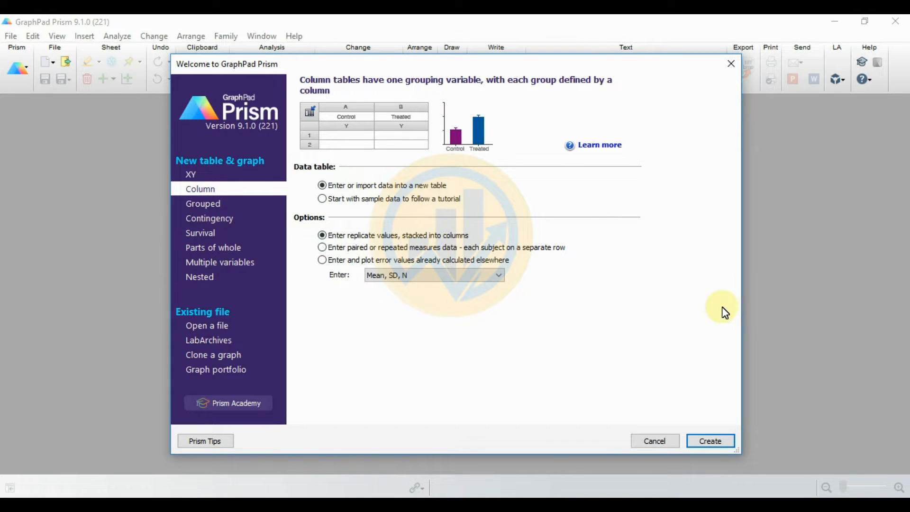
Step: Create a new Column table and paste the data with Hardness through pH as titles
{"action": "left_click", "coordinate": [710, 445]}
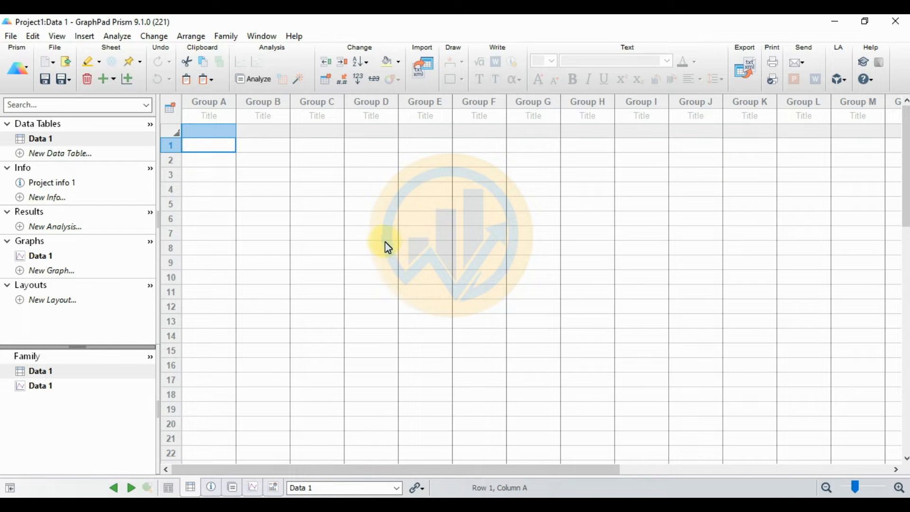
{"action": "left_click", "coordinate": [221, 116]}
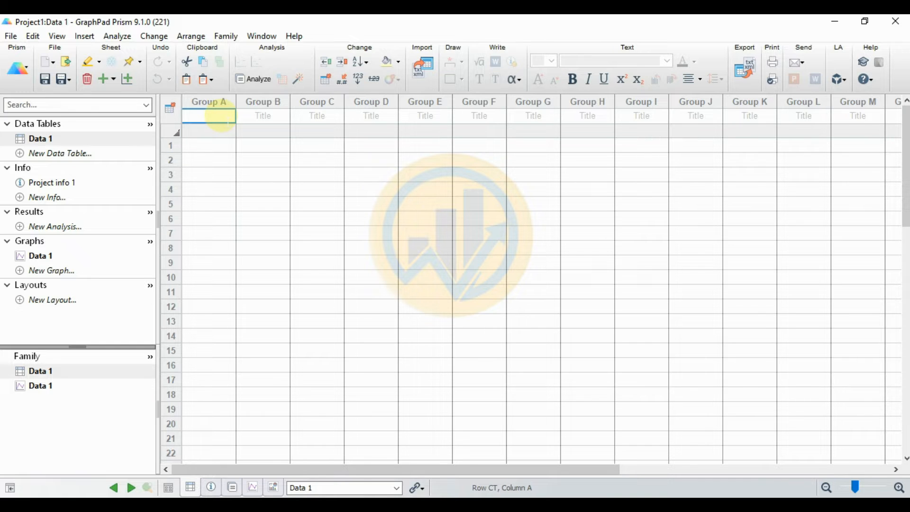
{"action": "right_click", "coordinate": [221, 115]}
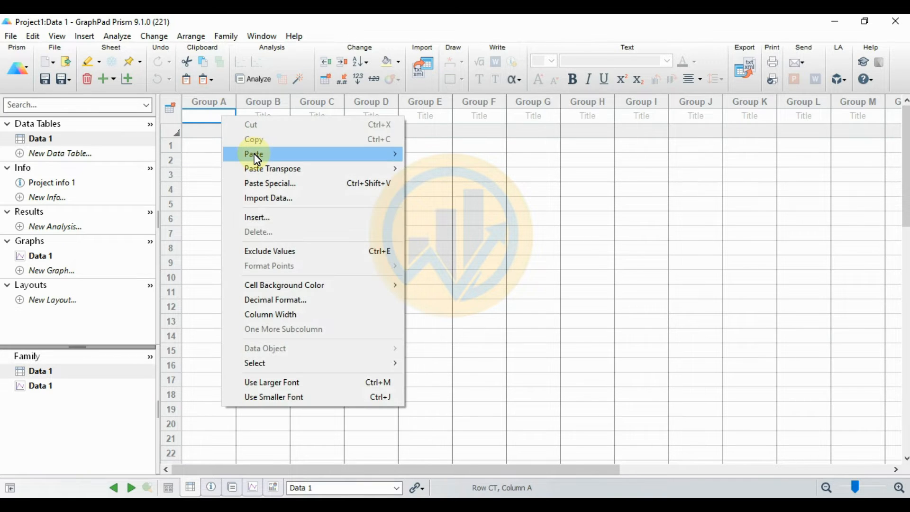
{"action": "mouse_move", "coordinate": [254, 154]}
{"action": "left_click", "coordinate": [439, 155]}
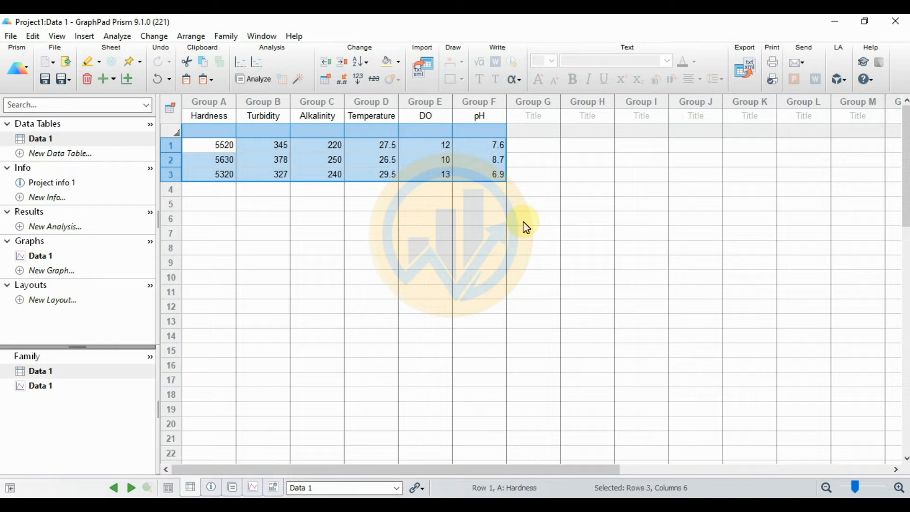
Step: Make a Column bar graph of Data 1 plotting Mean with SD
{"action": "left_click", "coordinate": [129, 81]}
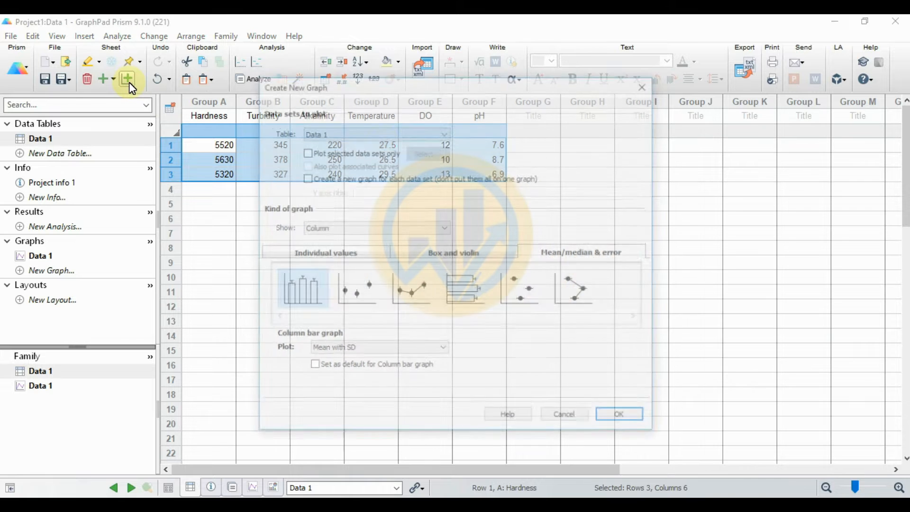
{"action": "left_click_drag", "start_coordinate": [387, 98], "coordinate": [474, 104]}
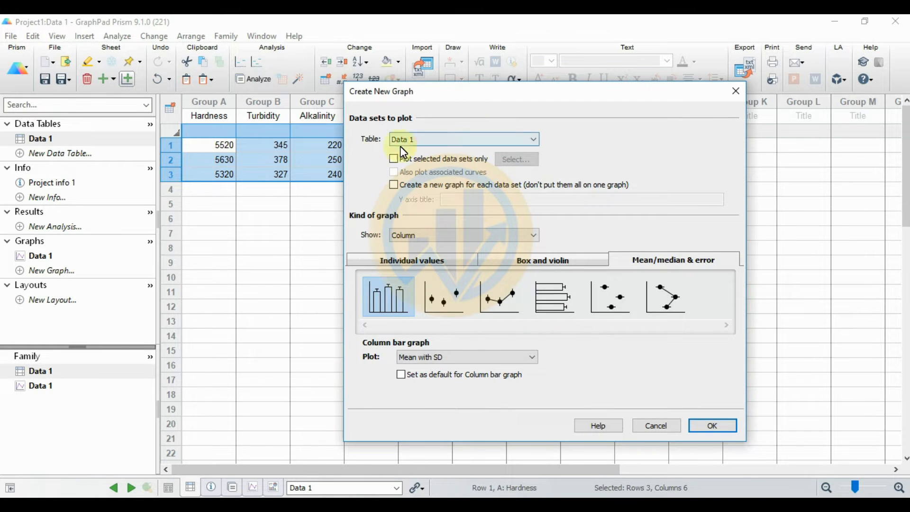
{"action": "left_click", "coordinate": [392, 235]}
{"action": "left_click", "coordinate": [400, 257]}
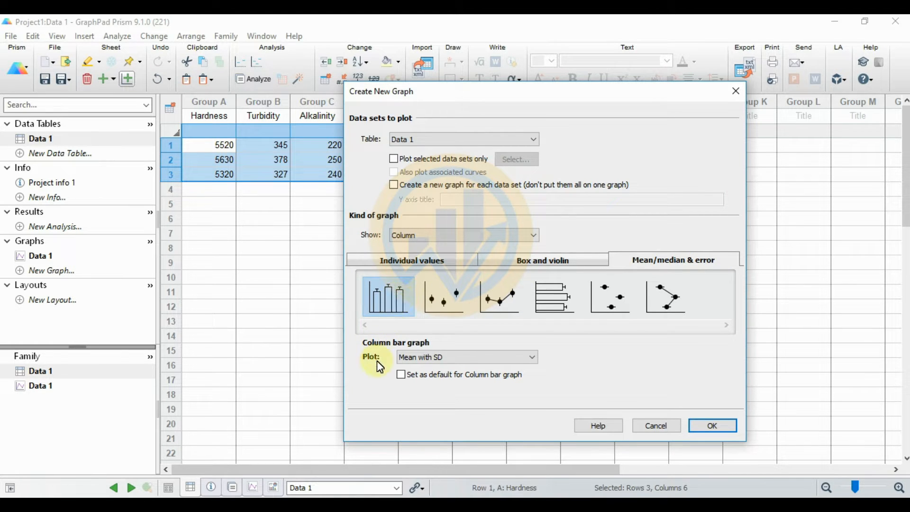
{"action": "left_click", "coordinate": [443, 364]}
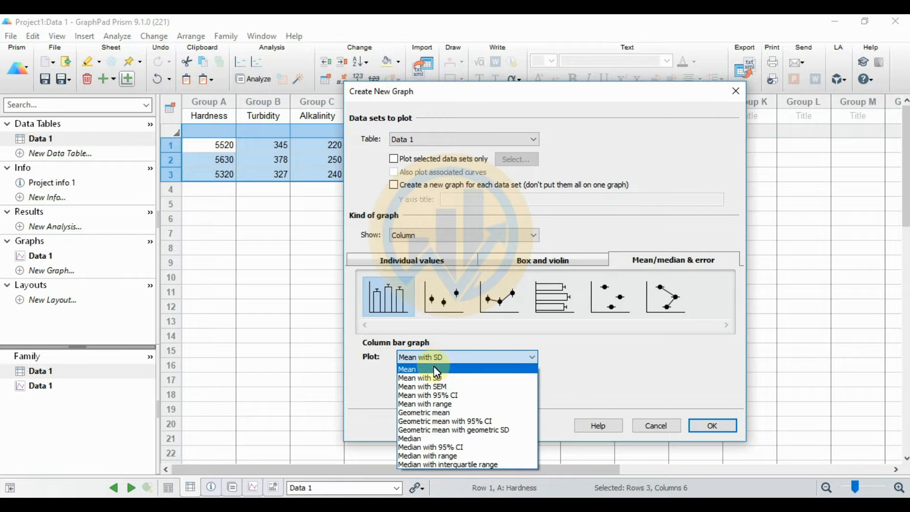
{"action": "left_click", "coordinate": [439, 372]}
{"action": "left_click", "coordinate": [717, 428]}
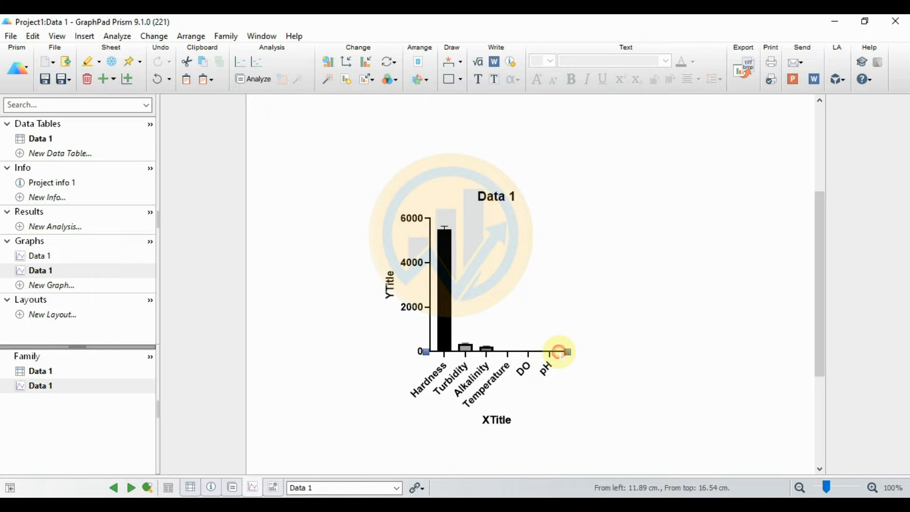
Step: Stretch the graph's X axis to about 9 cm
{"action": "left_click", "coordinate": [565, 352]}
{"action": "left_click_drag", "start_coordinate": [577, 355], "coordinate": [676, 354]}
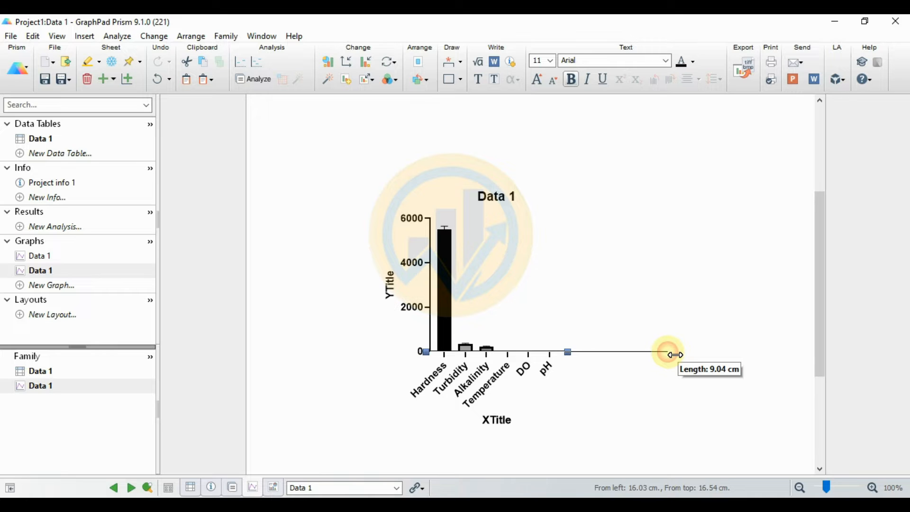
{"action": "left_click_drag", "start_coordinate": [675, 355], "coordinate": [675, 355]}
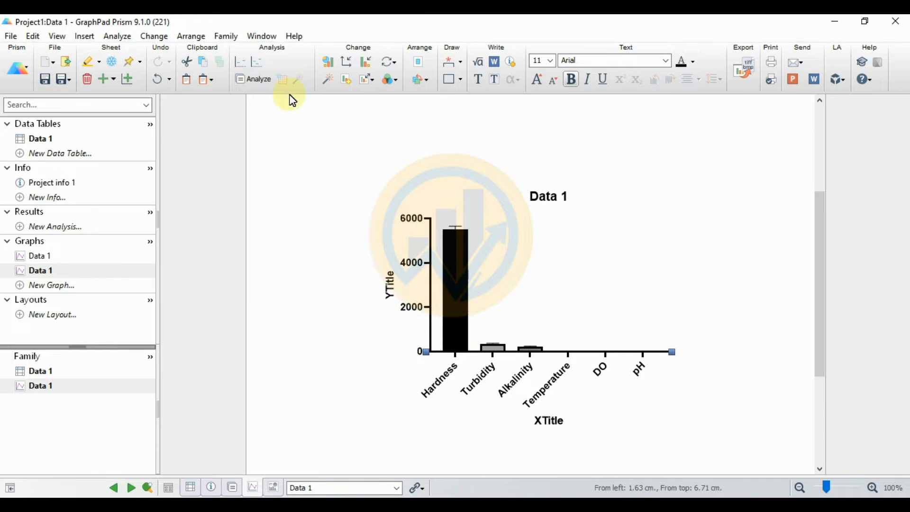
Step: Enlarge the graph twice with Resize graph > Larger
{"action": "left_click", "coordinate": [367, 80]}
{"action": "left_click", "coordinate": [373, 110]}
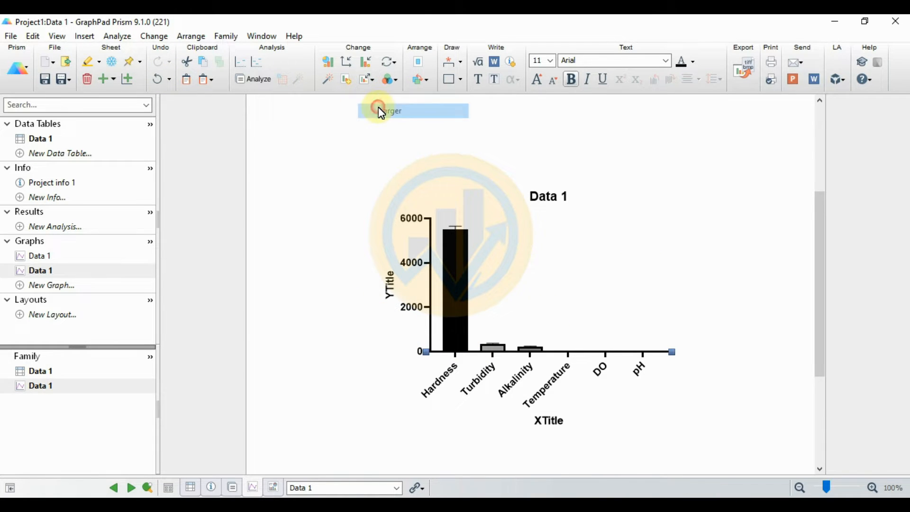
{"action": "left_click", "coordinate": [371, 80]}
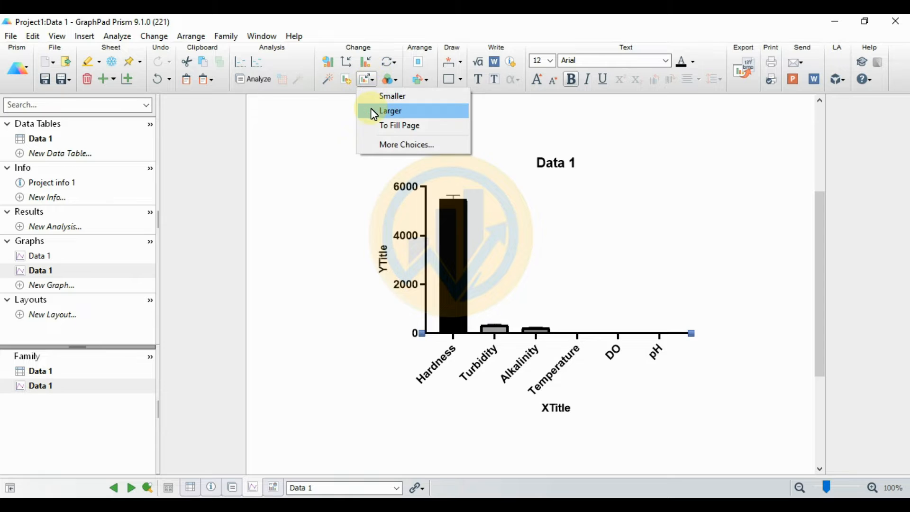
{"action": "left_click", "coordinate": [372, 111]}
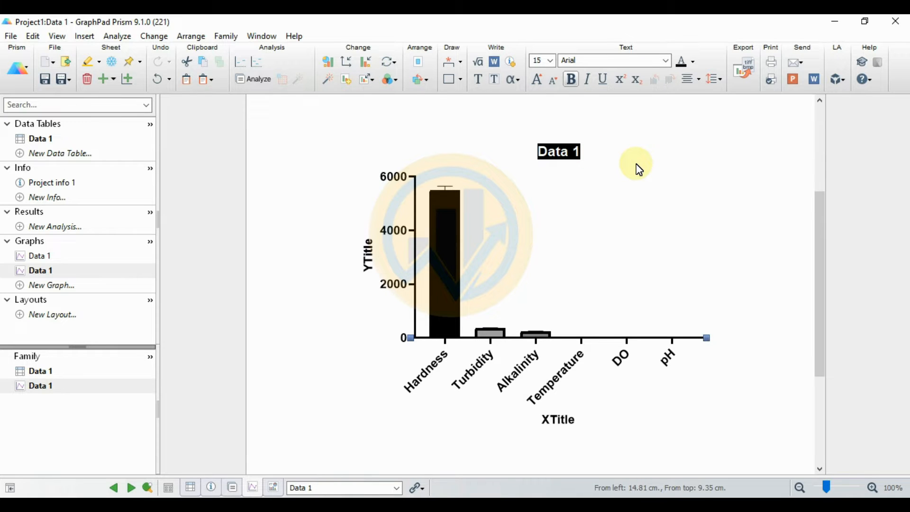
Step: Delete the Data 1 graph title
{"action": "key", "text": "Delete"}
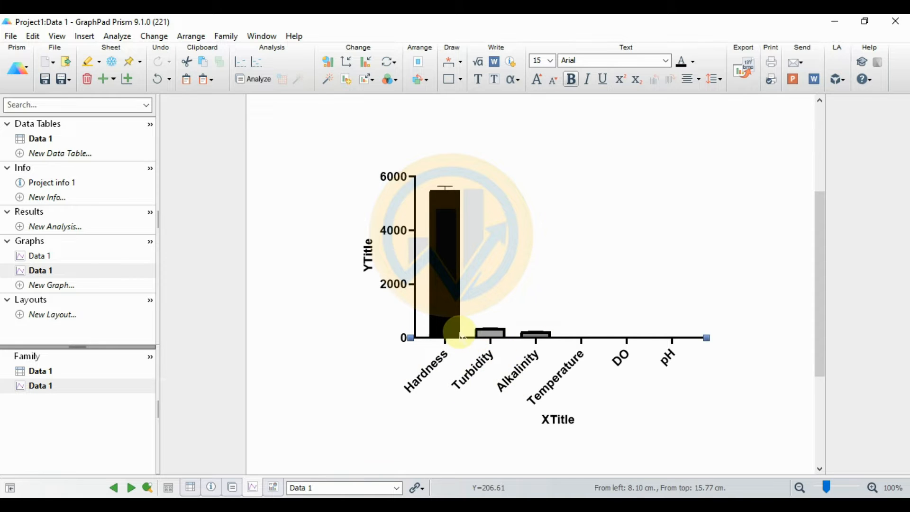
{"action": "mouse_move", "coordinate": [455, 266]}
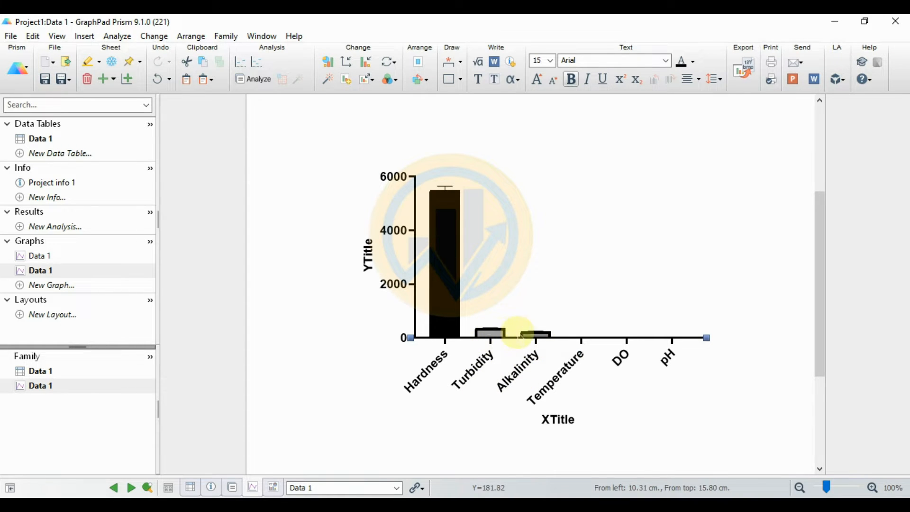
{"action": "mouse_move", "coordinate": [493, 333]}
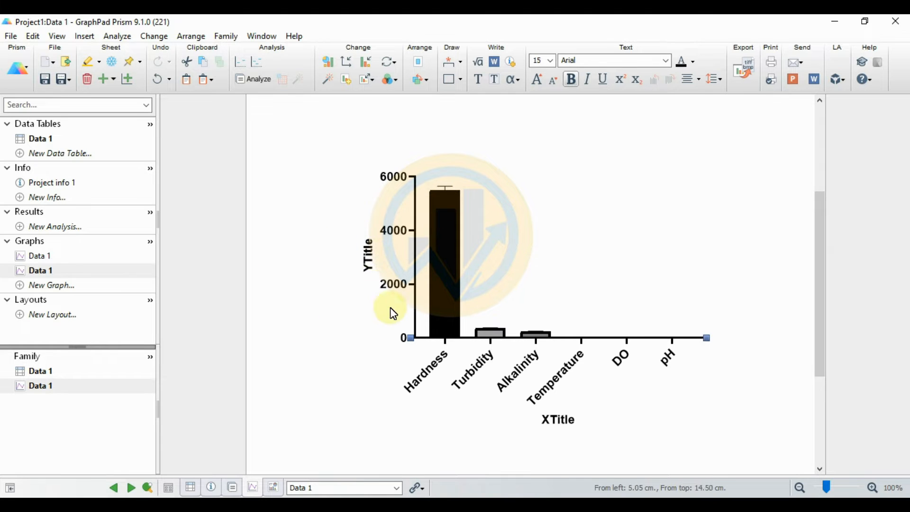
Step: Break the left Y axis into three segments
{"action": "left_click", "coordinate": [345, 64]}
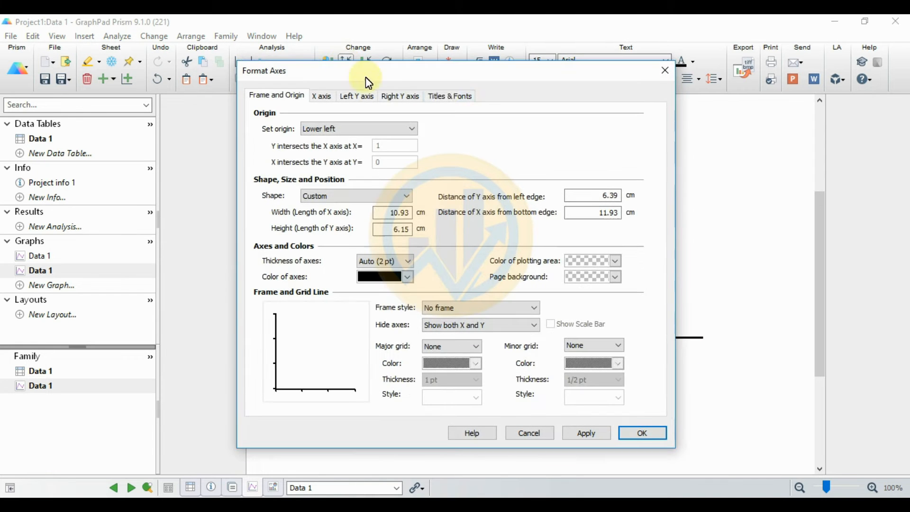
{"action": "left_click_drag", "start_coordinate": [474, 75], "coordinate": [753, 54]}
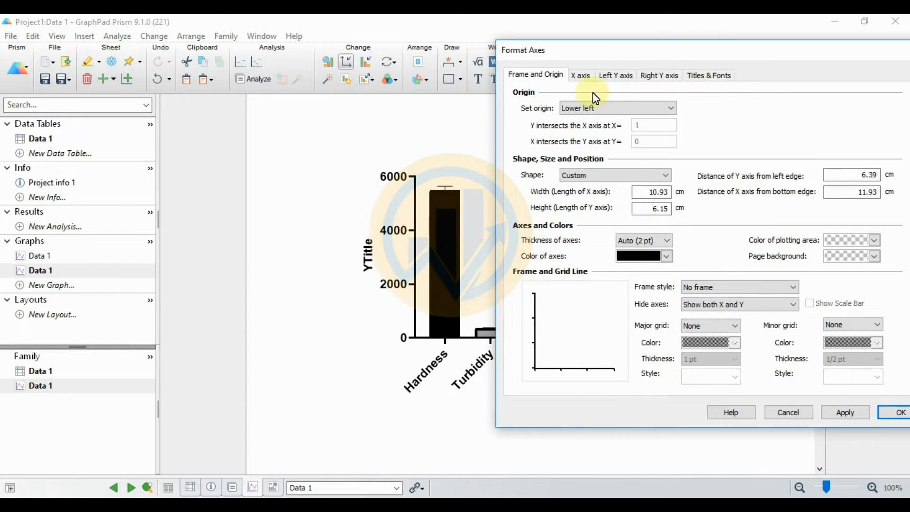
{"action": "left_click", "coordinate": [624, 81]}
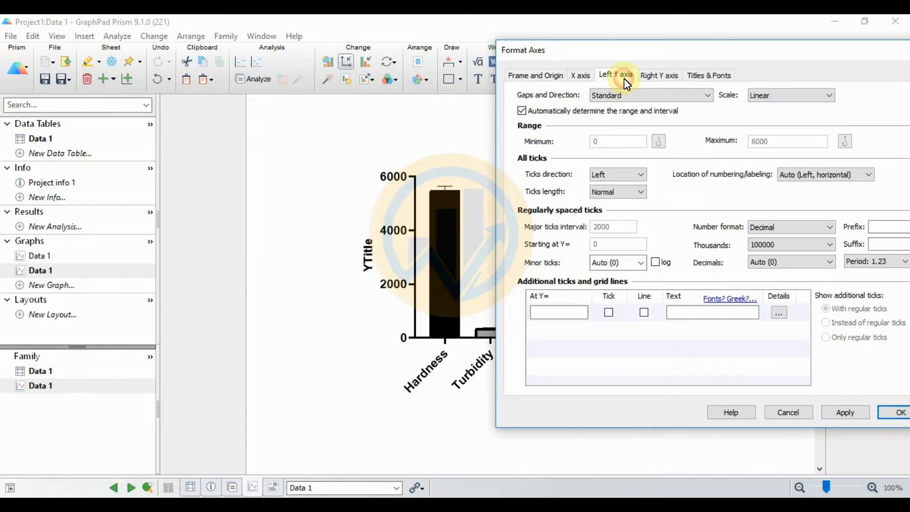
{"action": "left_click", "coordinate": [680, 96]}
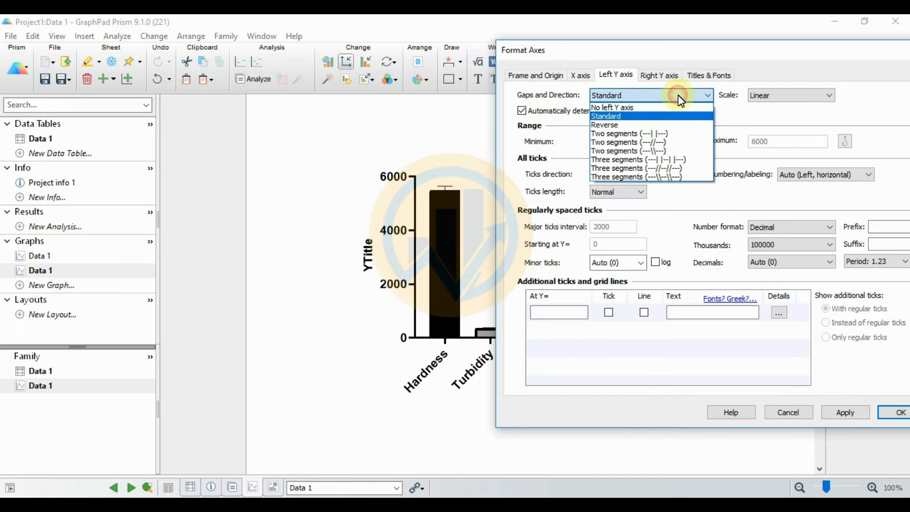
{"action": "left_click", "coordinate": [637, 168]}
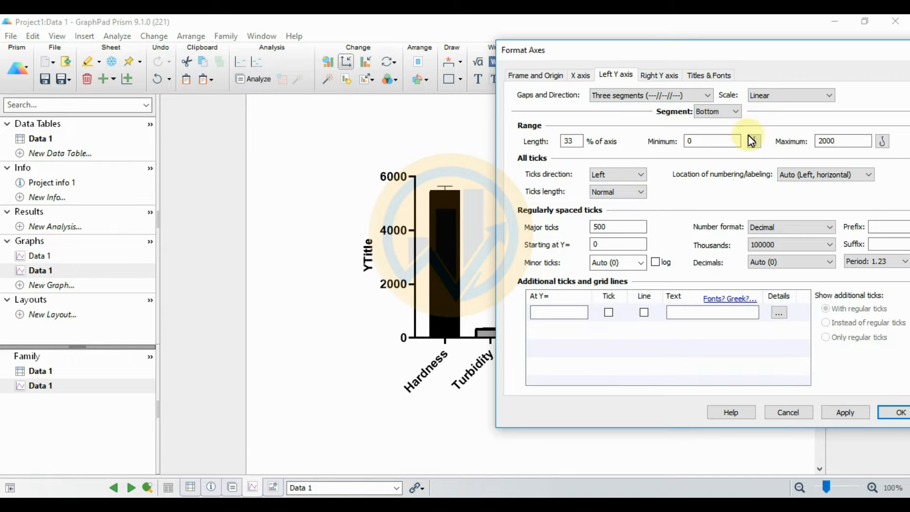
{"action": "left_click", "coordinate": [846, 413]}
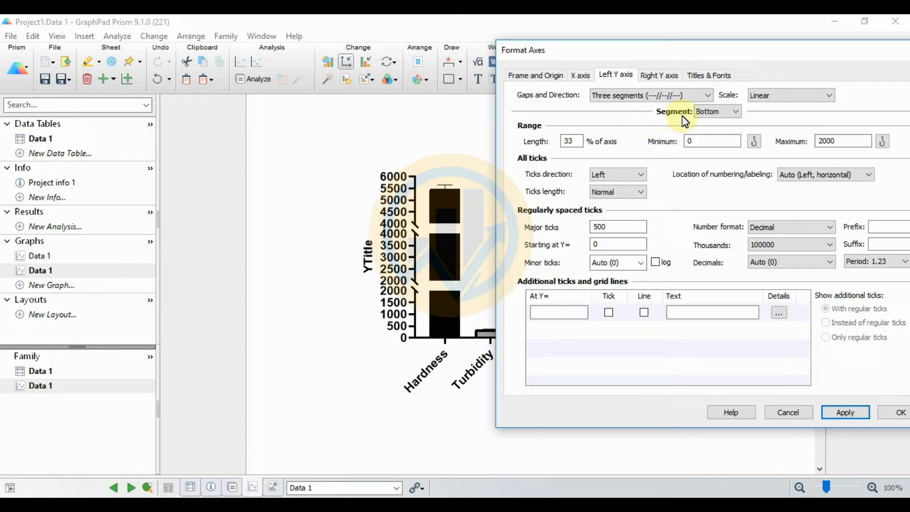
Step: Set the bottom Y-axis segment to run 0–30 with ticks every 10
{"action": "left_click", "coordinate": [737, 113]}
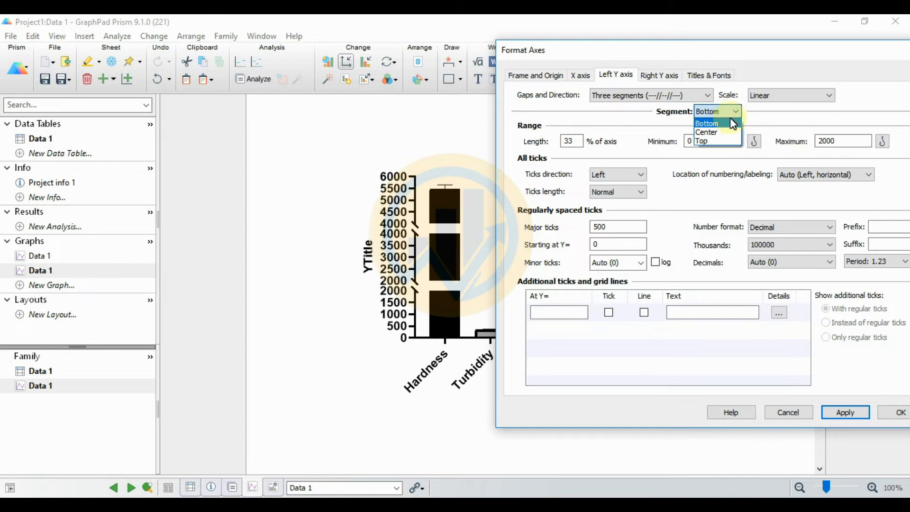
{"action": "left_click", "coordinate": [724, 125]}
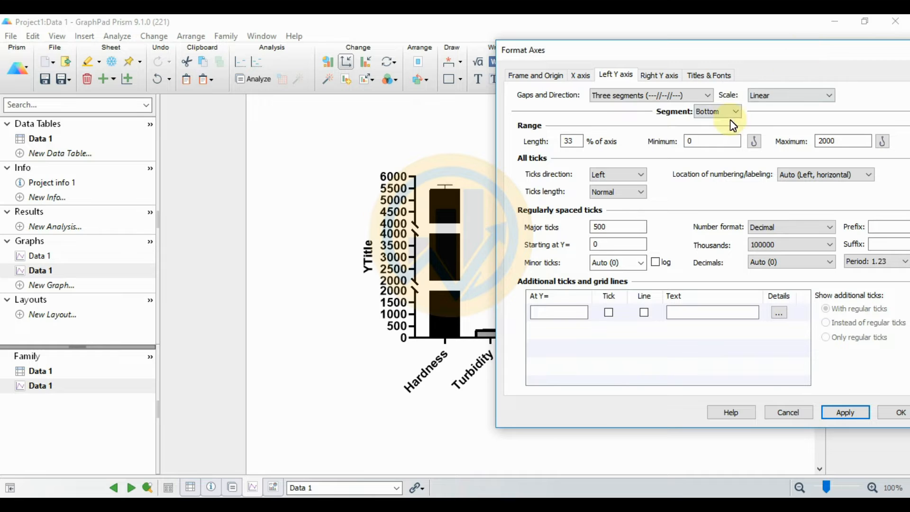
{"action": "left_click_drag", "start_coordinate": [853, 140], "coordinate": [803, 143]}
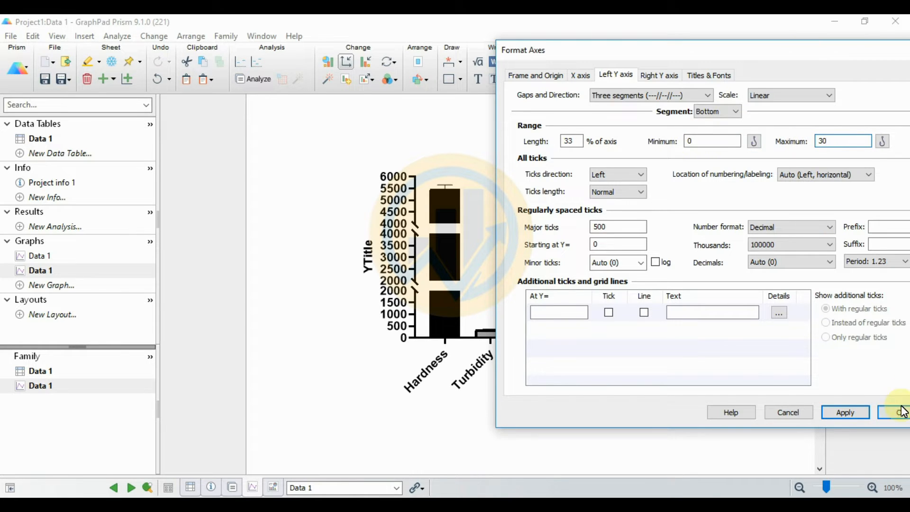
{"action": "left_click", "coordinate": [845, 412]}
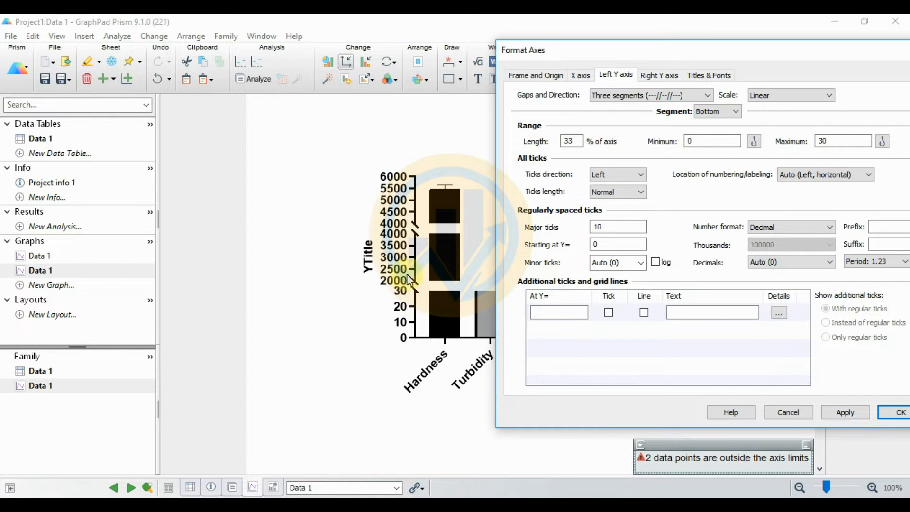
Step: Give the middle Y-axis segment a minimum of 31 and a maximum of 300
{"action": "left_click", "coordinate": [732, 114]}
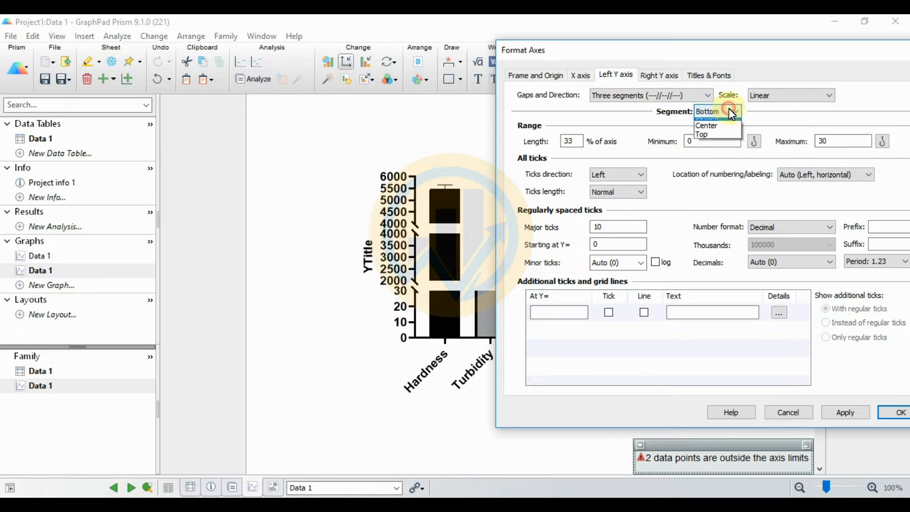
{"action": "left_click", "coordinate": [717, 129]}
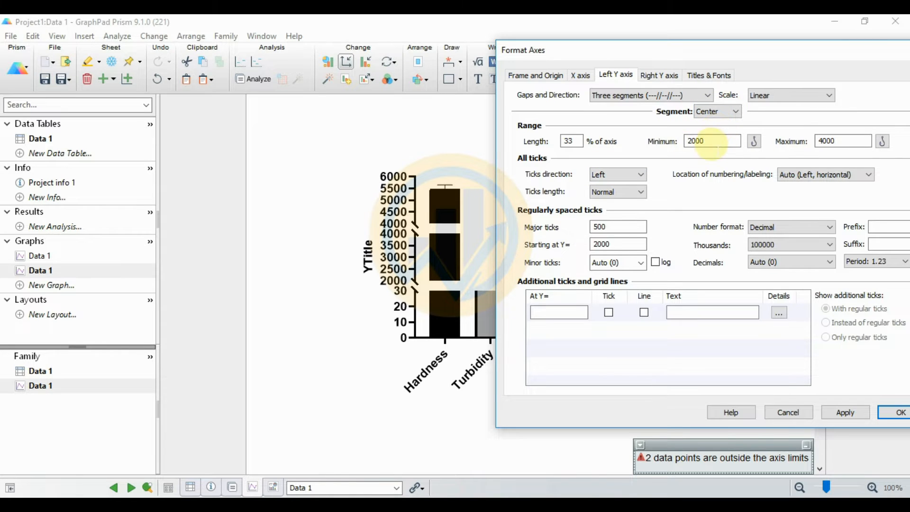
{"action": "left_click_drag", "start_coordinate": [710, 143], "coordinate": [673, 141]}
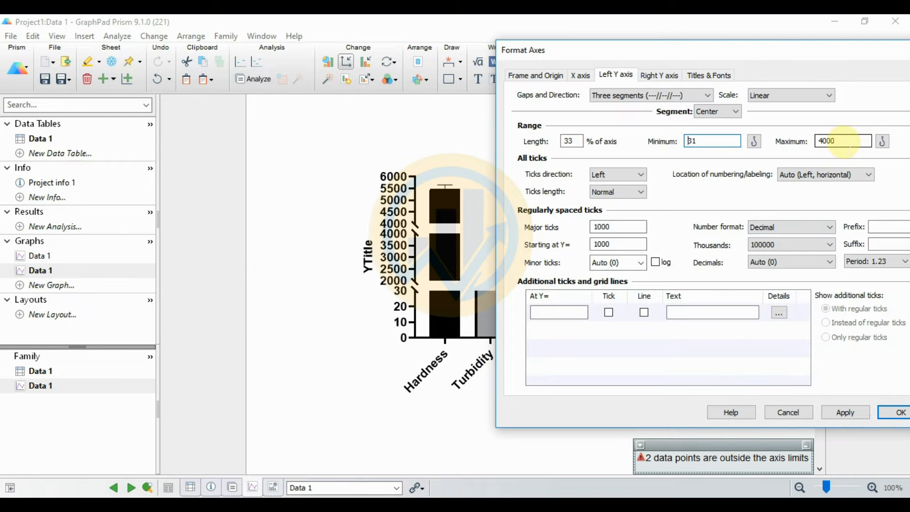
{"action": "left_click_drag", "start_coordinate": [844, 142], "coordinate": [793, 148]}
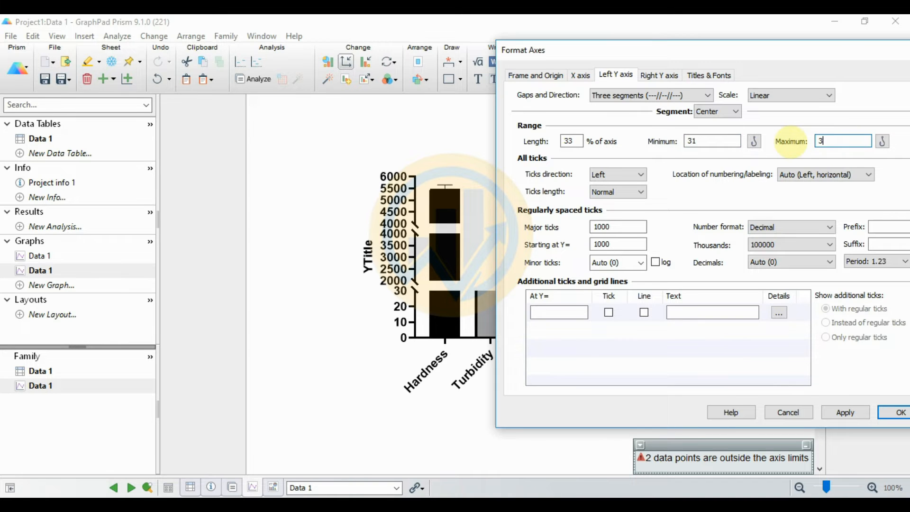
{"action": "type", "text": "300"}
{"action": "left_click", "coordinate": [858, 412]}
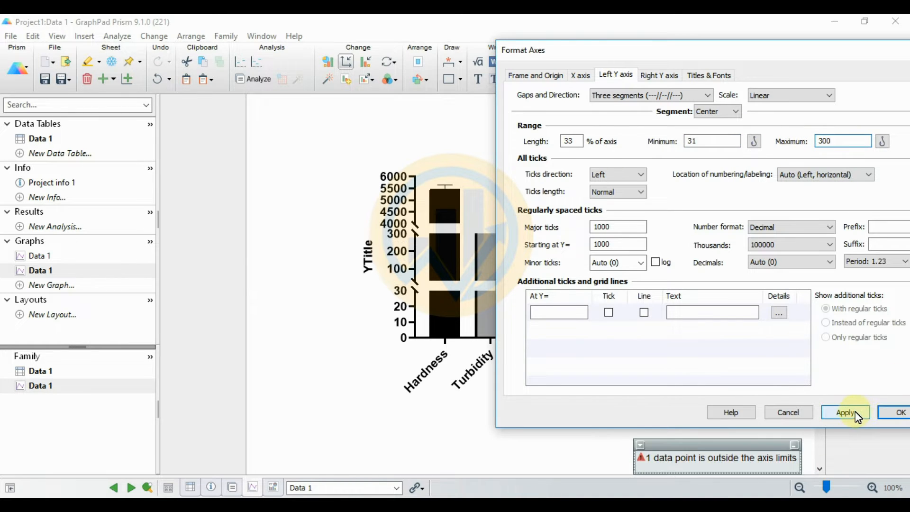
Step: Raise the middle segment's maximum to 350, then to 400
{"action": "left_click_drag", "start_coordinate": [696, 61], "coordinate": [673, 107]}
{"action": "double_click", "coordinate": [786, 192]}
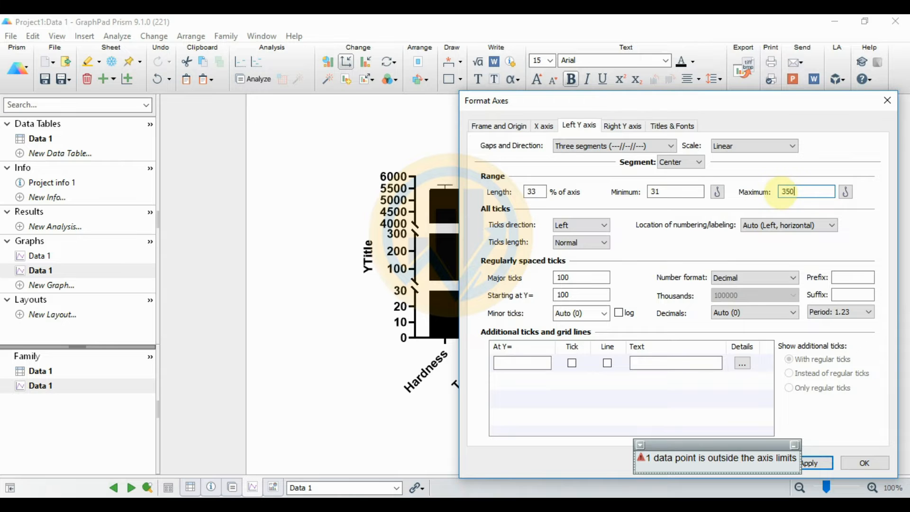
{"action": "left_click", "coordinate": [825, 466]}
{"action": "mouse_move", "coordinate": [770, 102]}
{"action": "left_mouse_down"}
{"action": "mouse_move", "coordinate": [472, 292]}
{"action": "mouse_move", "coordinate": [446, 351]}
{"action": "mouse_move", "coordinate": [701, 52]}
{"action": "mouse_move", "coordinate": [757, 98]}
{"action": "left_mouse_up"}
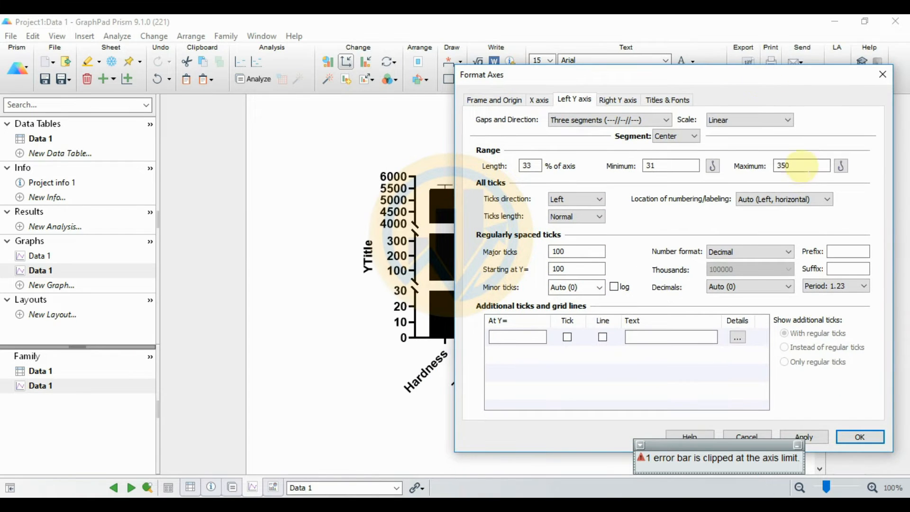
{"action": "left_click_drag", "start_coordinate": [788, 167], "coordinate": [760, 170]}
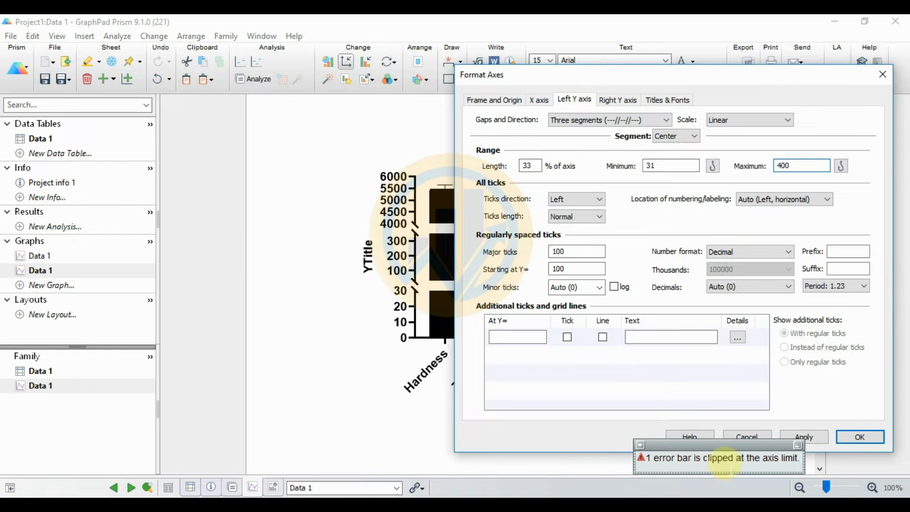
{"action": "left_click", "coordinate": [818, 440]}
{"action": "left_click_drag", "start_coordinate": [745, 72], "coordinate": [744, 131]}
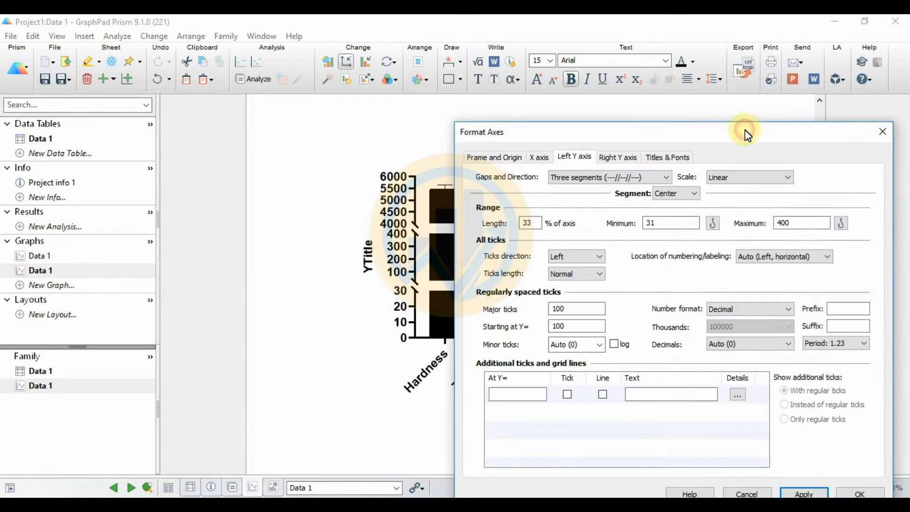
{"action": "left_click", "coordinate": [693, 194]}
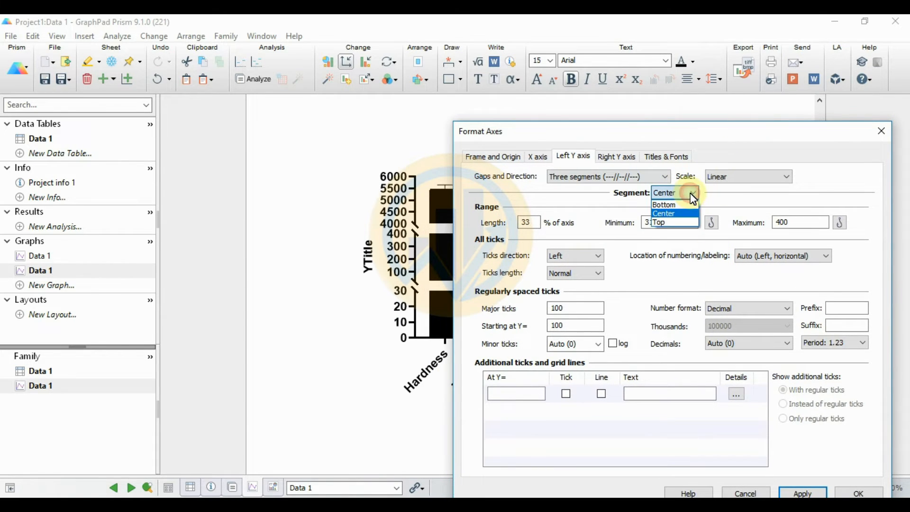
Step: Extend the top Y-axis segment's maximum to 6500
{"action": "left_click", "coordinate": [675, 223]}
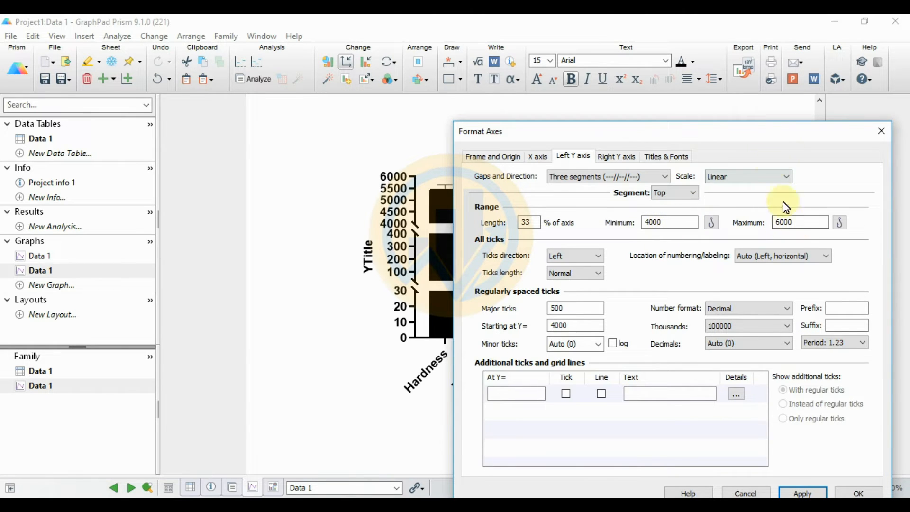
{"action": "left_click_drag", "start_coordinate": [802, 222], "coordinate": [766, 223]}
{"action": "type", "text": "6500"}
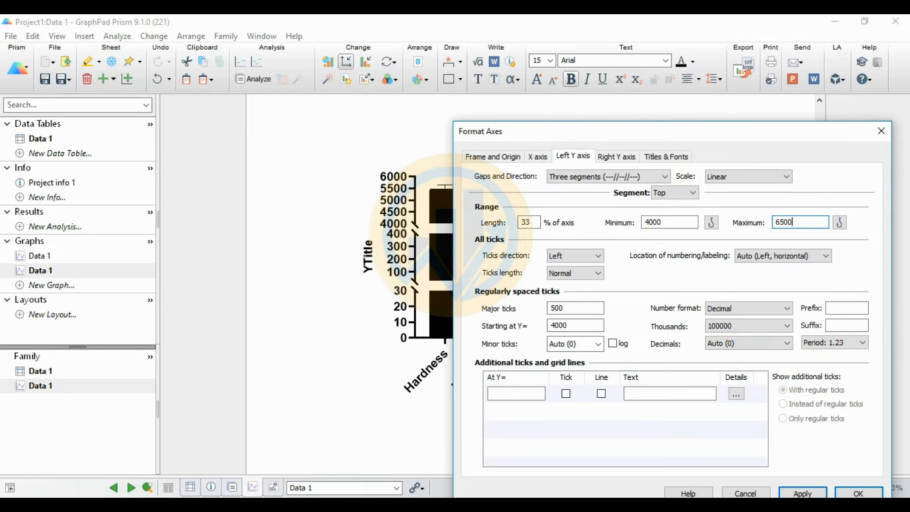
{"action": "left_click", "coordinate": [810, 493]}
{"action": "left_click_drag", "start_coordinate": [712, 135], "coordinate": [760, 60]}
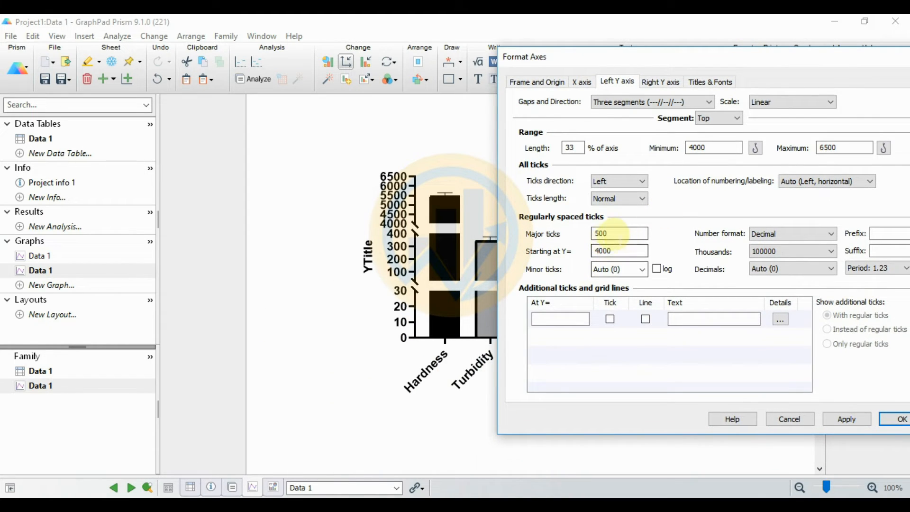
{"action": "left_click", "coordinate": [846, 148]}
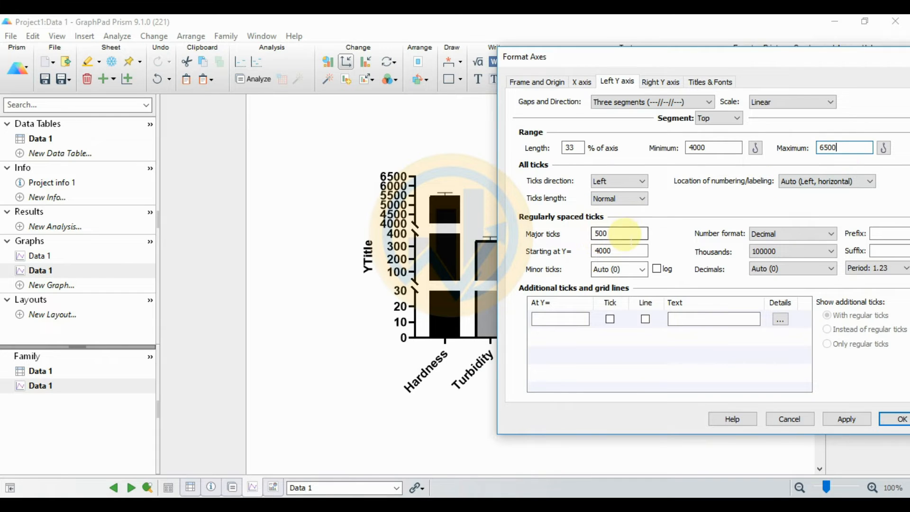
Step: Try 100 as the top segment's tick interval, then set it to 500
{"action": "left_click", "coordinate": [625, 251]}
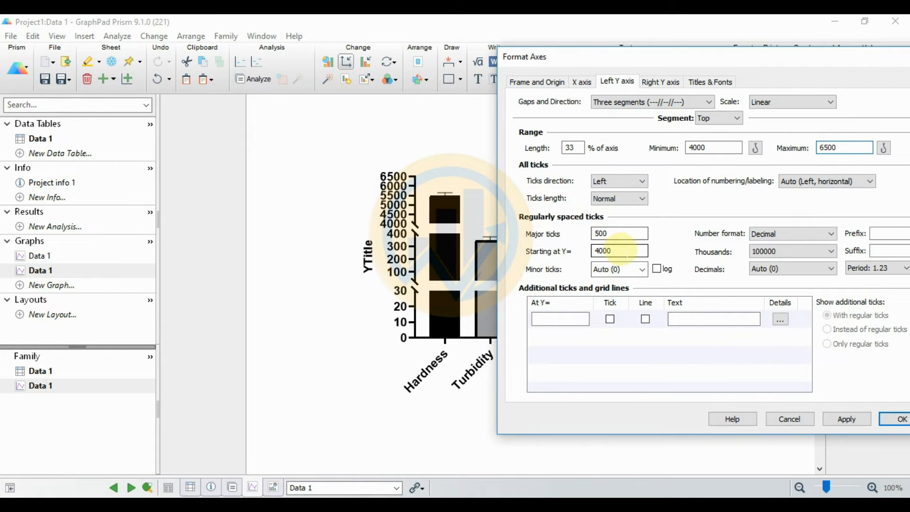
{"action": "left_click_drag", "start_coordinate": [615, 233], "coordinate": [592, 237]}
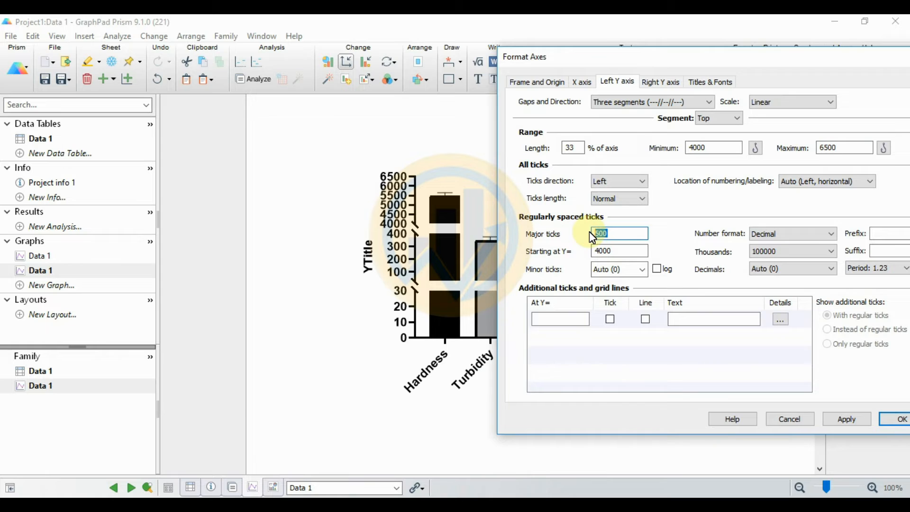
{"action": "type", "text": "1000"}
{"action": "left_click", "coordinate": [859, 419]}
{"action": "double_click", "coordinate": [600, 233]}
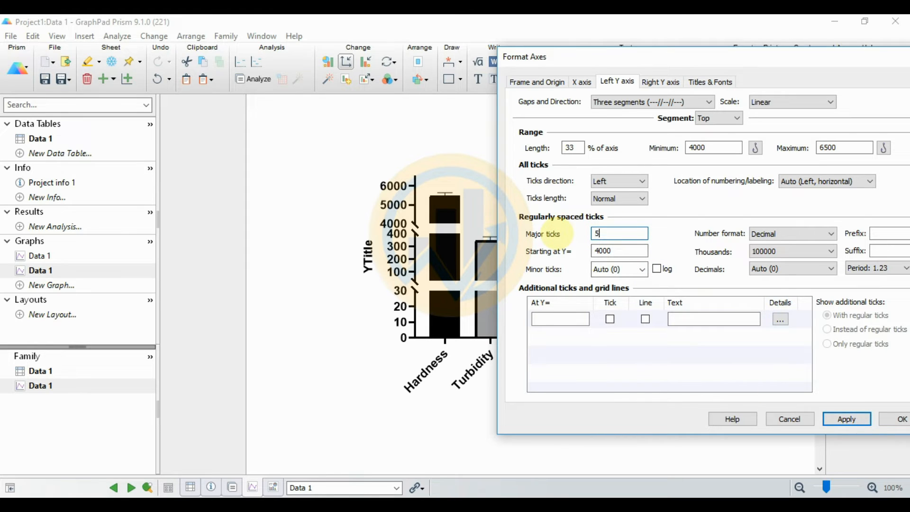
{"action": "left_click", "coordinate": [846, 419]}
Step: Bring the top segment's maximum back to 6000
{"action": "left_click", "coordinate": [846, 148]}
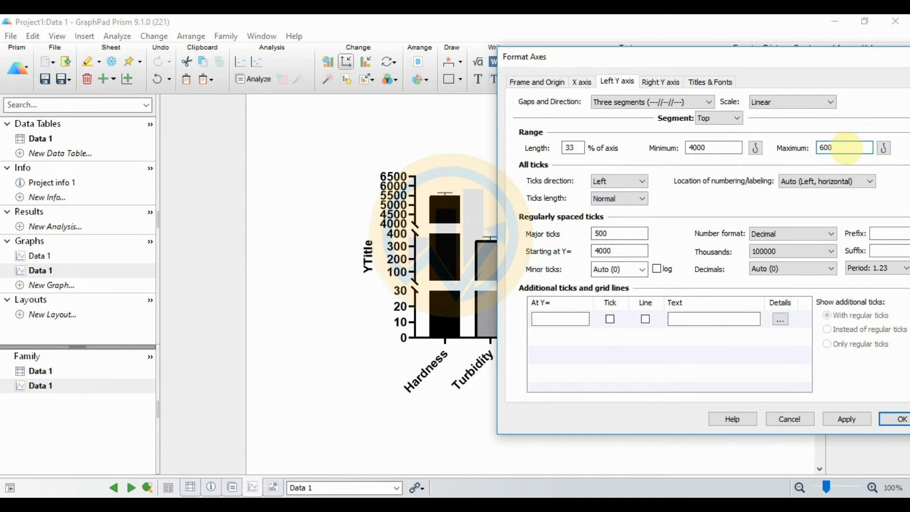
{"action": "left_click", "coordinate": [847, 421]}
{"action": "left_click_drag", "start_coordinate": [789, 64], "coordinate": [628, 160]}
{"action": "left_click_drag", "start_coordinate": [640, 127], "coordinate": [669, 60]}
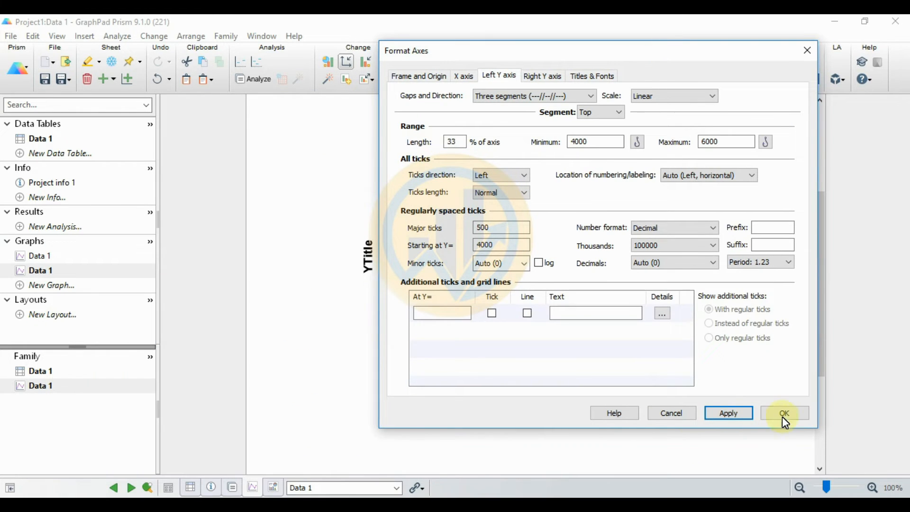
{"action": "left_click", "coordinate": [419, 76]}
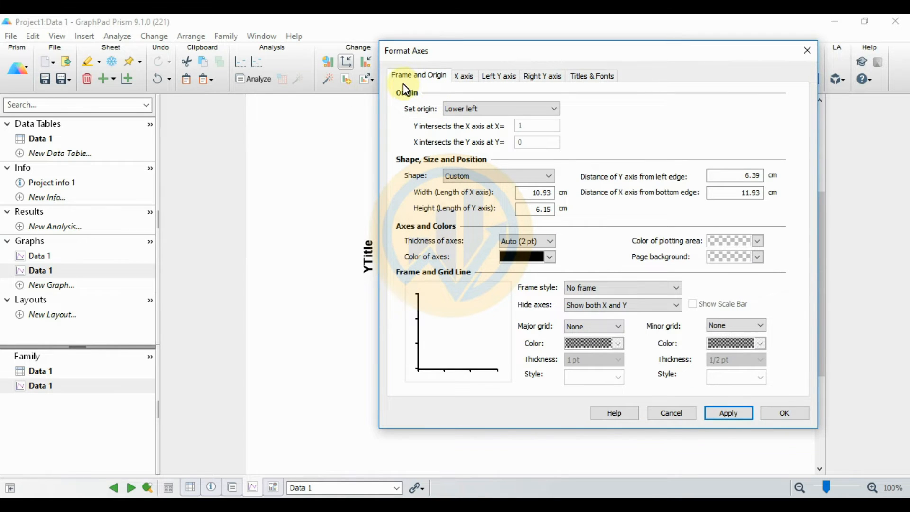
Step: Set the frame style to Plain Frame and close the axis formatting window
{"action": "left_click", "coordinate": [655, 297]}
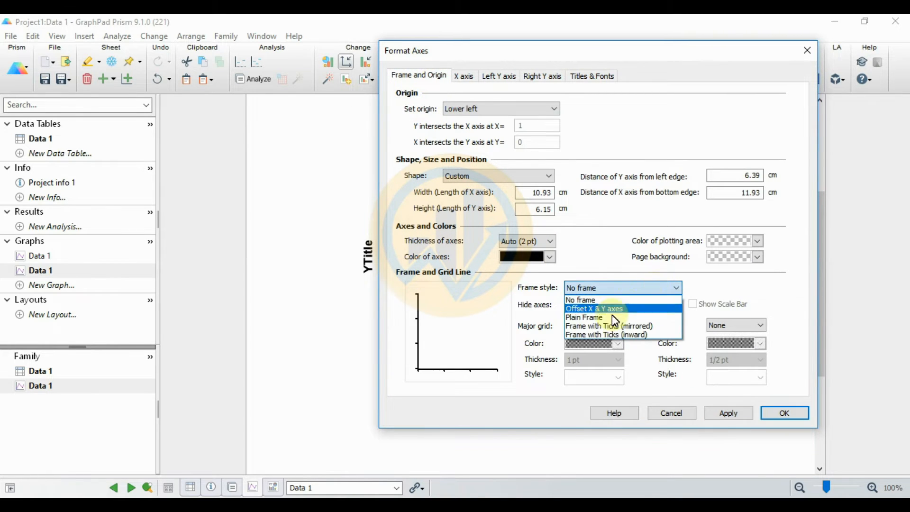
{"action": "left_click", "coordinate": [599, 320]}
{"action": "left_click", "coordinate": [728, 413]}
{"action": "left_click_drag", "start_coordinate": [718, 48], "coordinate": [373, 125]}
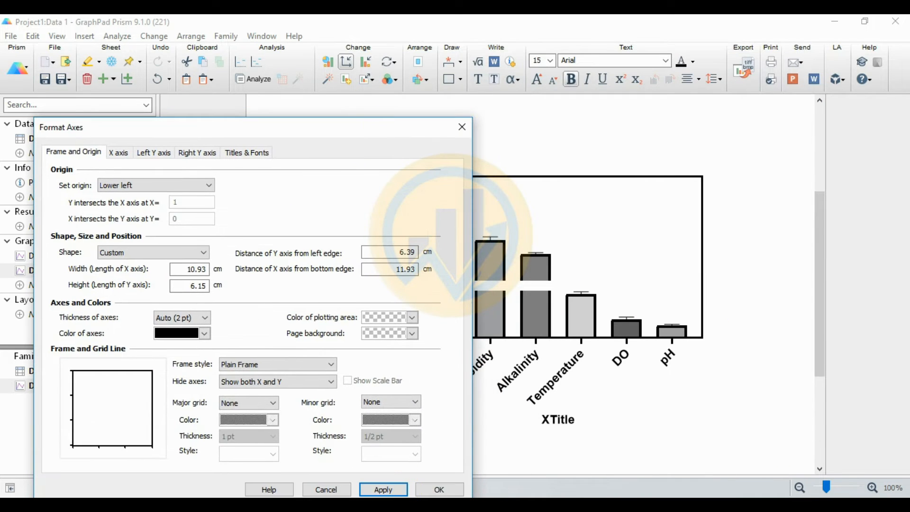
{"action": "left_click", "coordinate": [444, 494]}
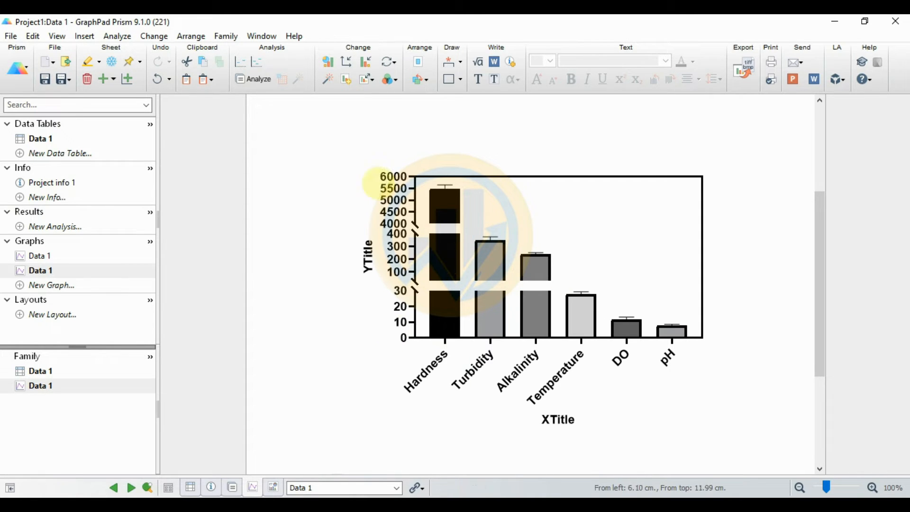
Step: Fill the Hardness bar orange with 1 pt border and error bars, and add it to the legend
{"action": "left_click", "coordinate": [368, 67]}
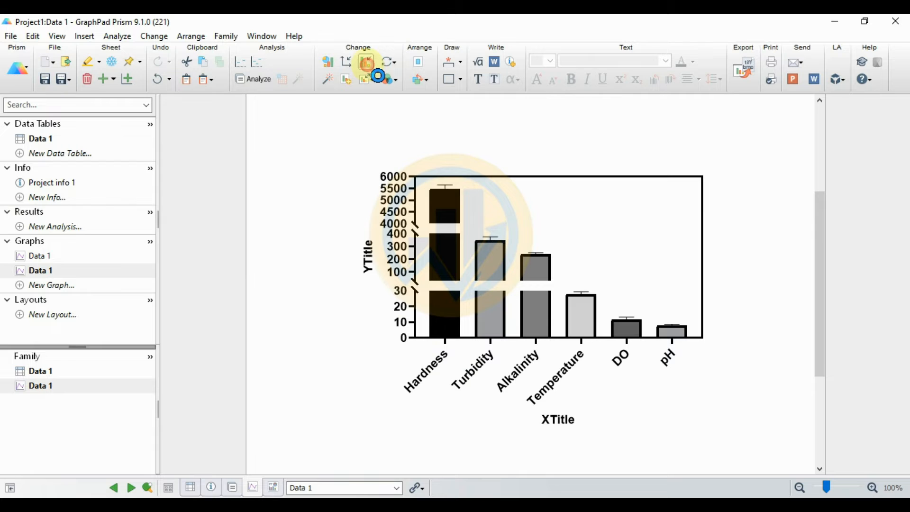
{"action": "left_click_drag", "start_coordinate": [490, 72], "coordinate": [244, 44]}
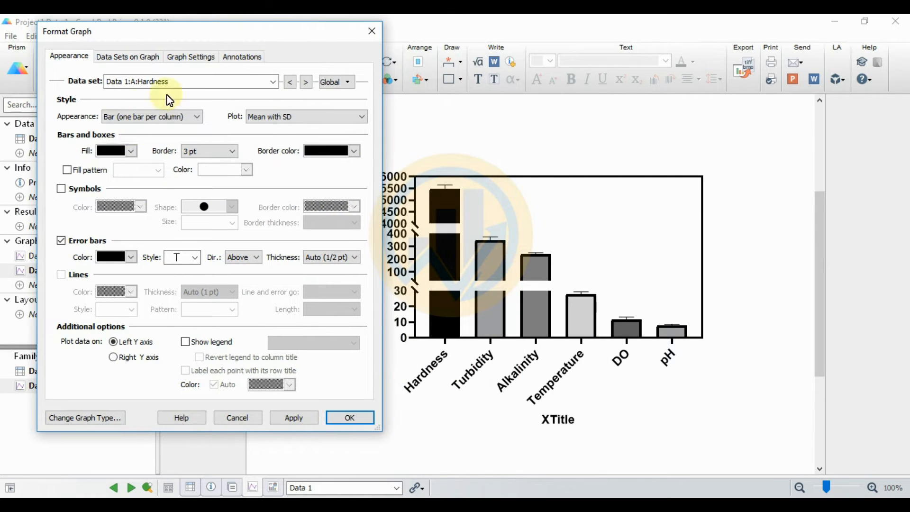
{"action": "left_click", "coordinate": [118, 152]}
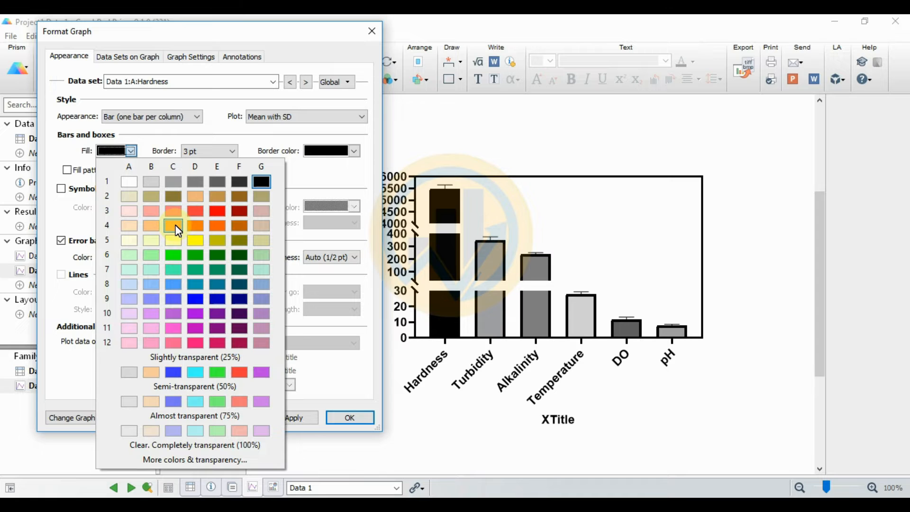
{"action": "left_click", "coordinate": [194, 225]}
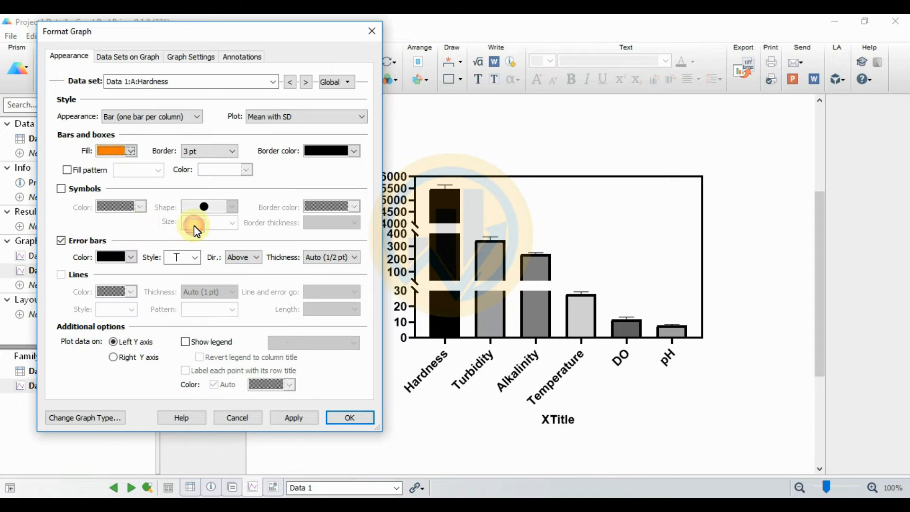
{"action": "left_click", "coordinate": [214, 157]}
{"action": "left_click", "coordinate": [206, 189]}
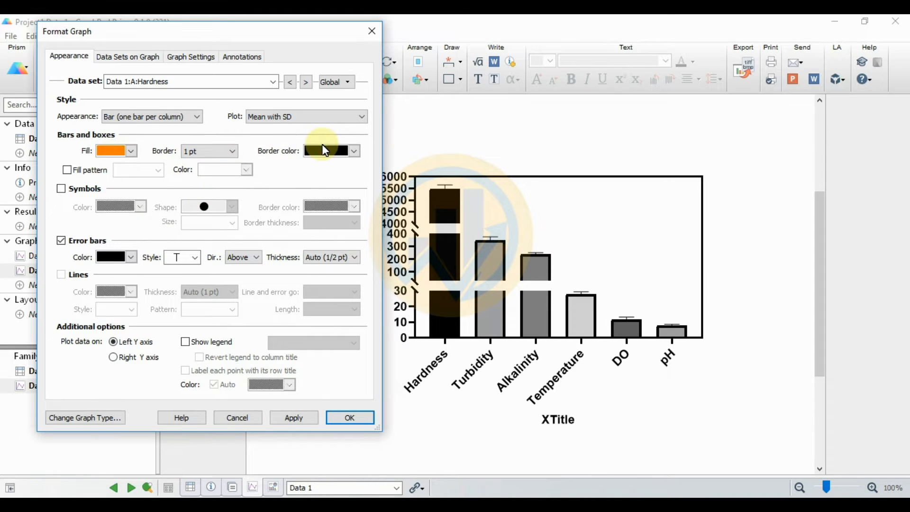
{"action": "left_click", "coordinate": [324, 257]}
{"action": "left_click", "coordinate": [314, 298]}
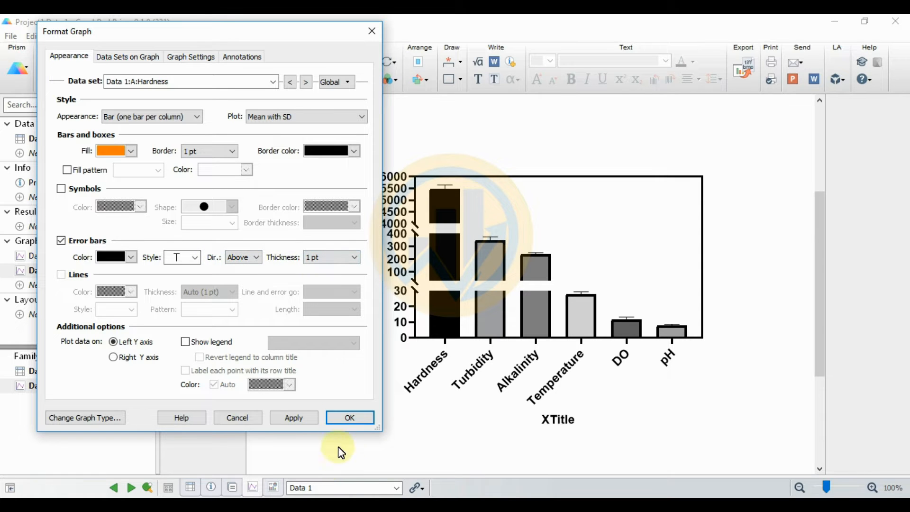
{"action": "left_click", "coordinate": [294, 417]}
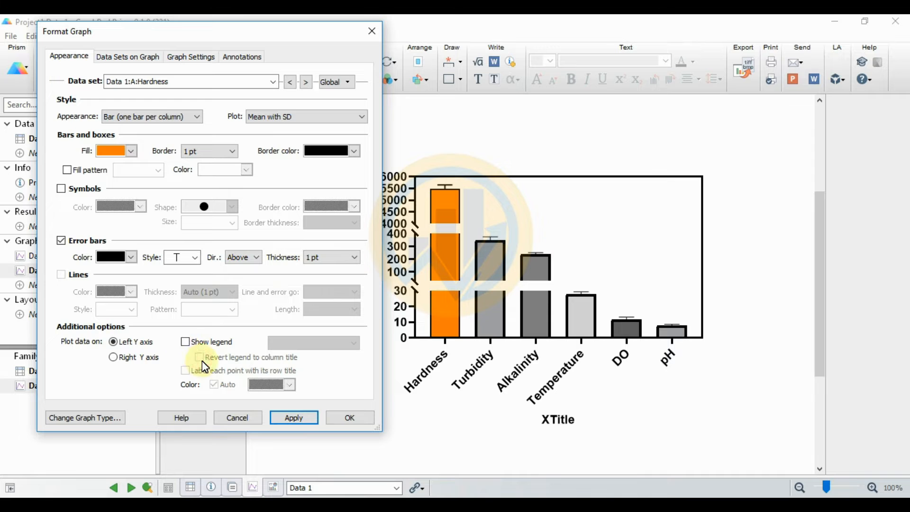
{"action": "left_click", "coordinate": [185, 341]}
{"action": "left_click", "coordinate": [296, 418]}
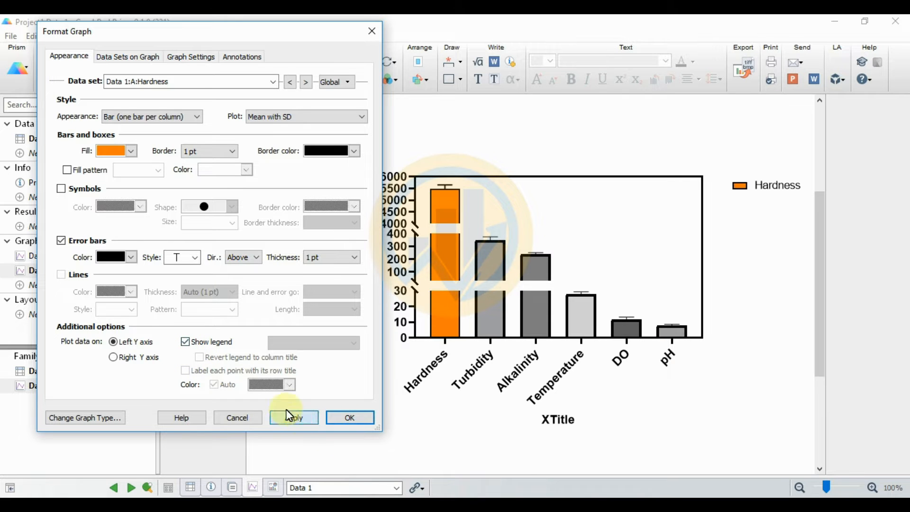
{"action": "left_click", "coordinate": [306, 82]}
Step: Fill the Turbidity bar olive with 1 pt border and error bars, and add it to the legend
{"action": "left_click", "coordinate": [116, 151]}
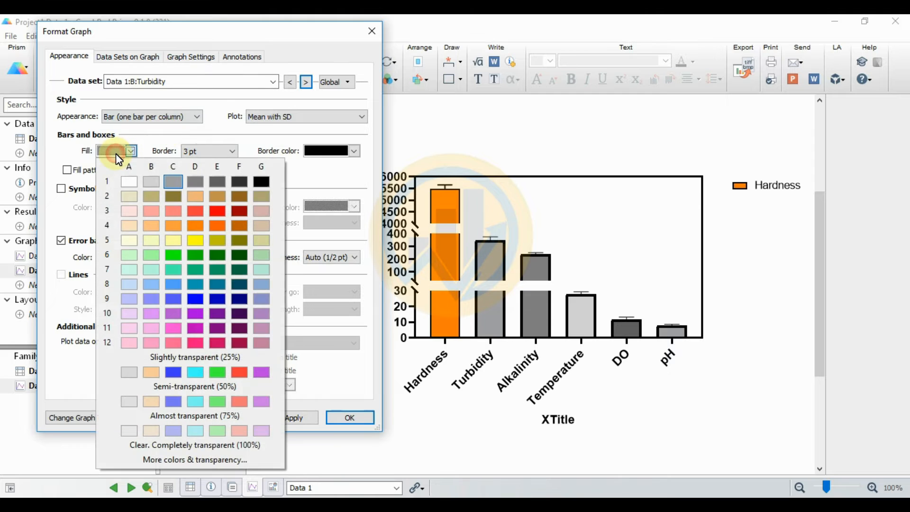
{"action": "left_click", "coordinate": [237, 240]}
{"action": "left_click", "coordinate": [217, 156]}
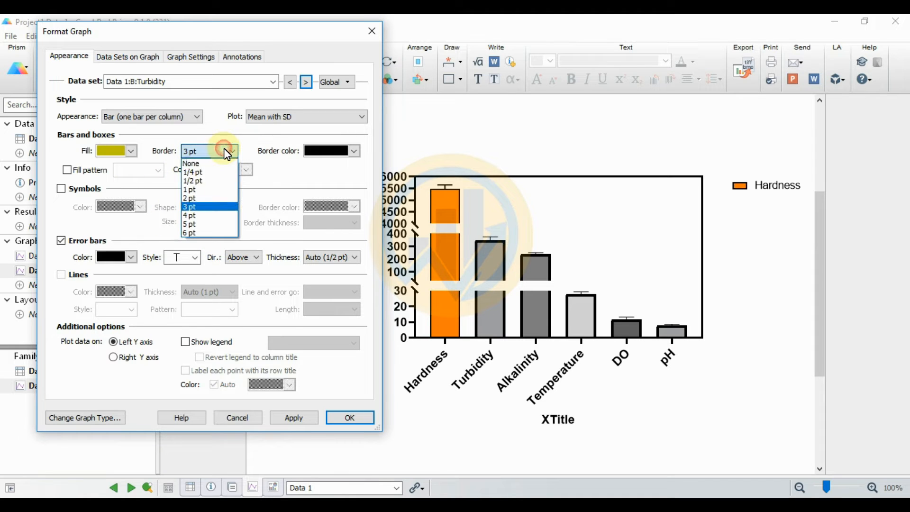
{"action": "left_click", "coordinate": [197, 187]}
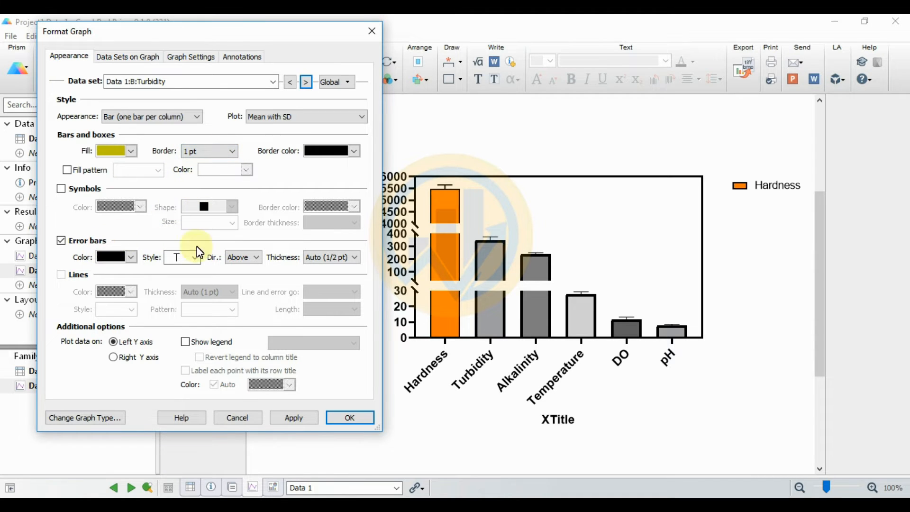
{"action": "left_click", "coordinate": [321, 261]}
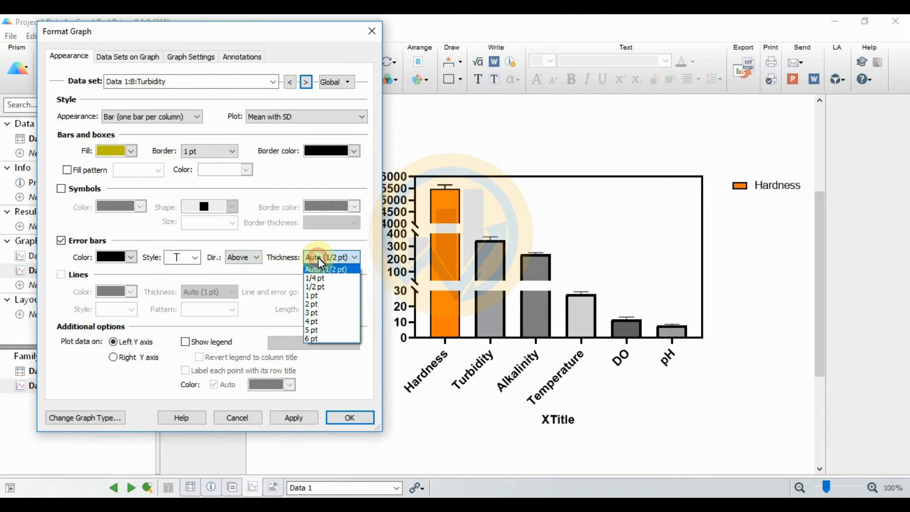
{"action": "left_click", "coordinate": [313, 296]}
{"action": "left_click", "coordinate": [306, 419]}
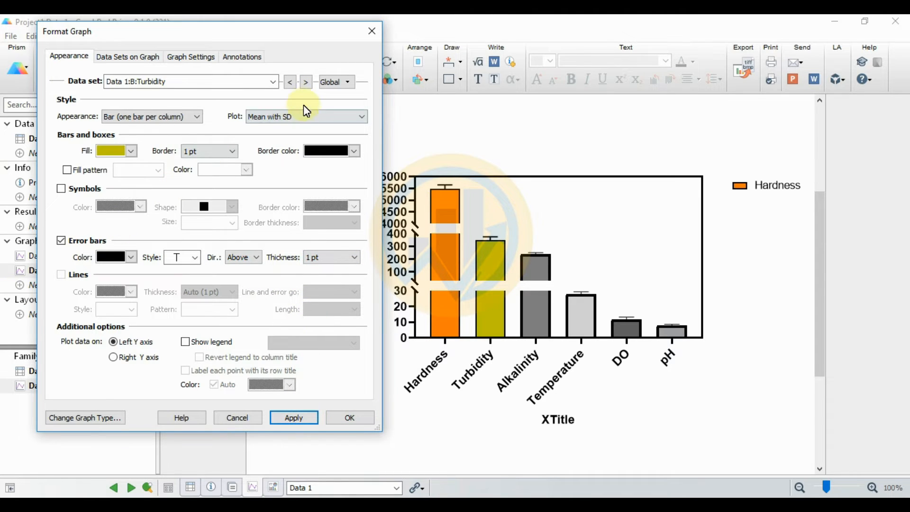
{"action": "left_click", "coordinate": [185, 343]}
{"action": "left_click", "coordinate": [296, 418]}
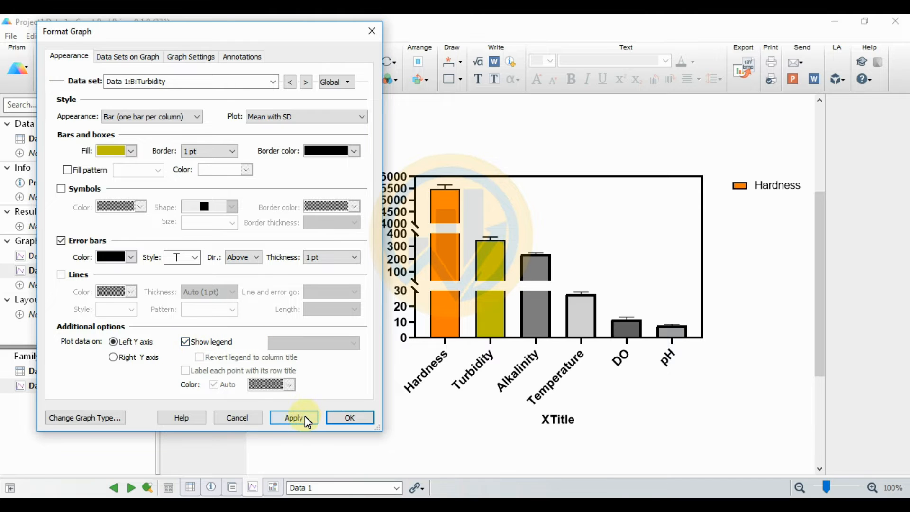
Step: Fill the Alkalinity bar green with 1 pt border and error bars, and add it to the legend
{"action": "left_click", "coordinate": [306, 82]}
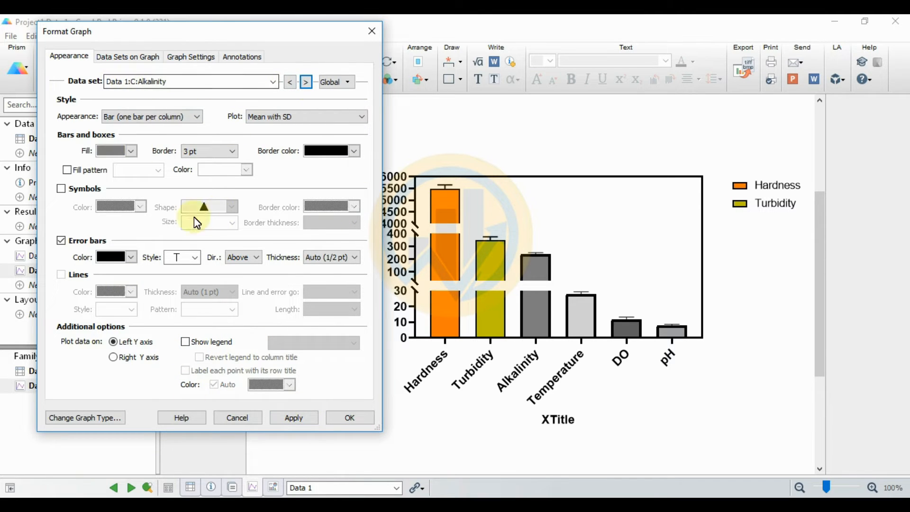
{"action": "left_click", "coordinate": [131, 151]}
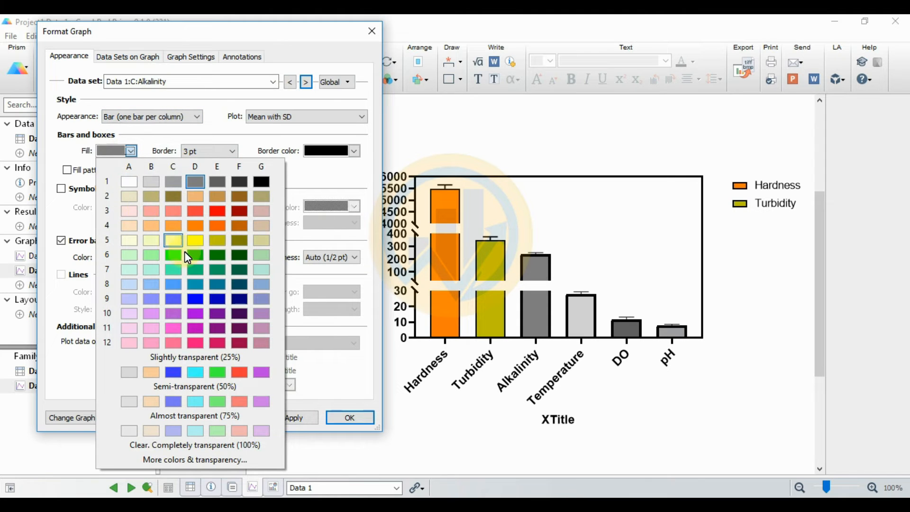
{"action": "left_click", "coordinate": [214, 254]}
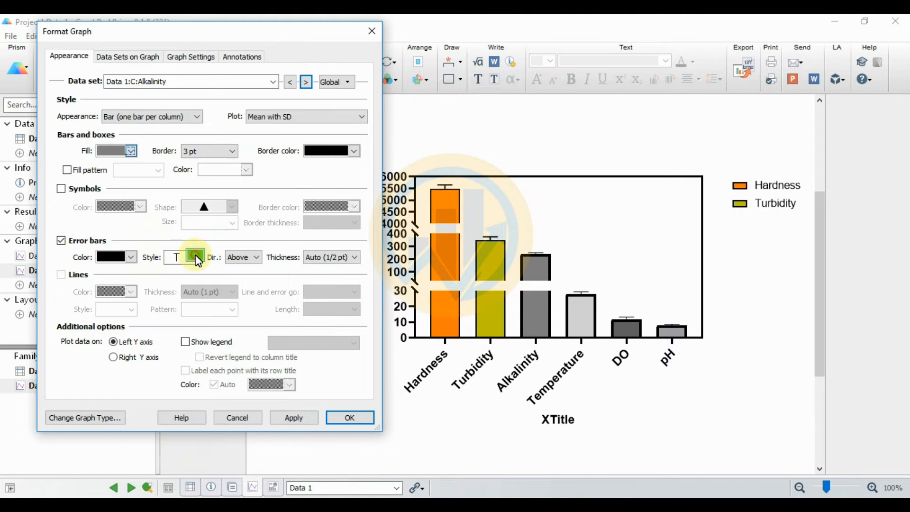
{"action": "left_click", "coordinate": [232, 151]}
{"action": "left_click", "coordinate": [197, 188]}
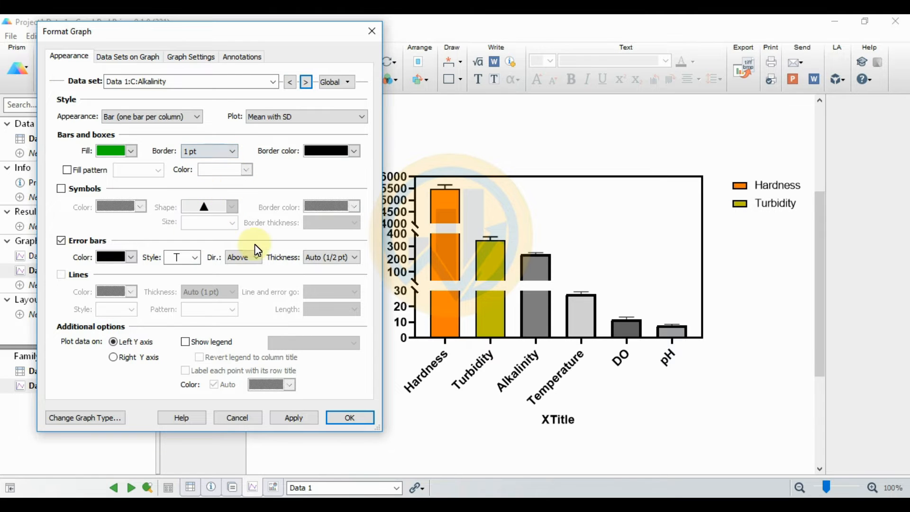
{"action": "left_click", "coordinate": [326, 256]}
{"action": "left_click", "coordinate": [314, 295]}
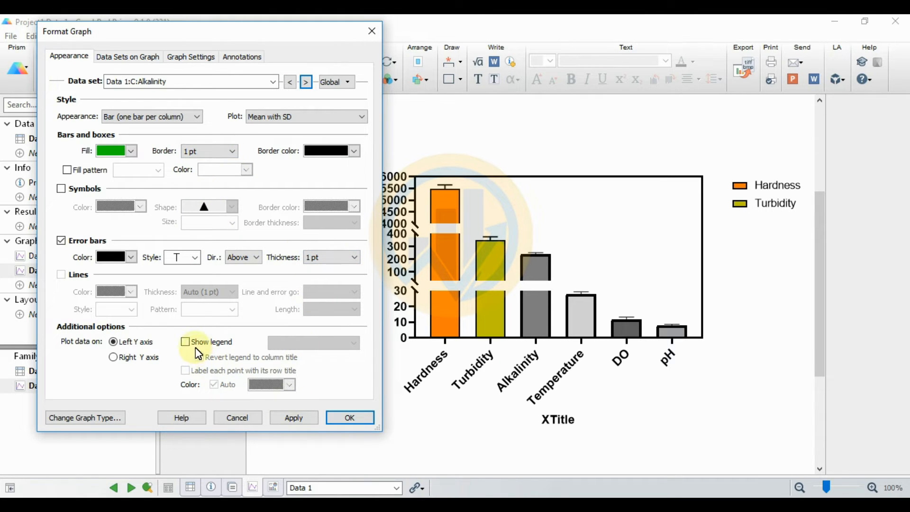
{"action": "left_click", "coordinate": [294, 417]}
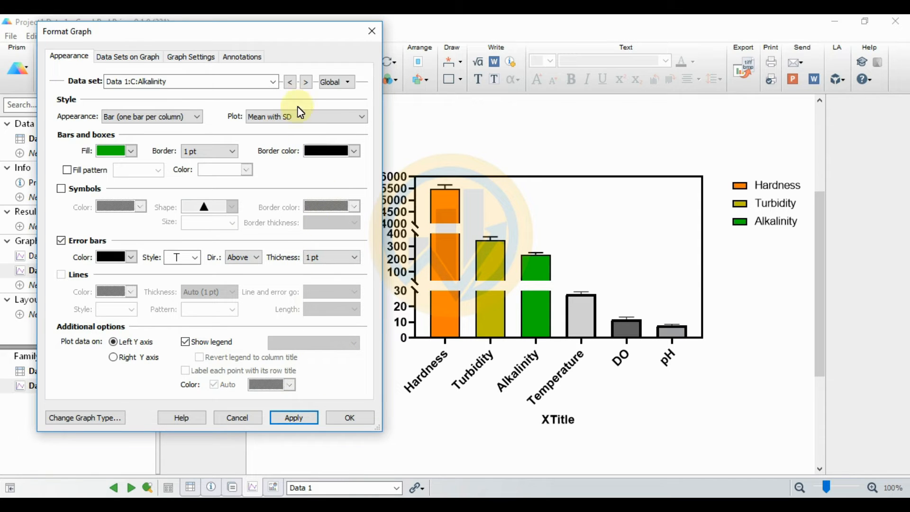
Step: Fill the Temperature bar red with 1 pt border and error bars, and add it to the legend
{"action": "left_click", "coordinate": [306, 82]}
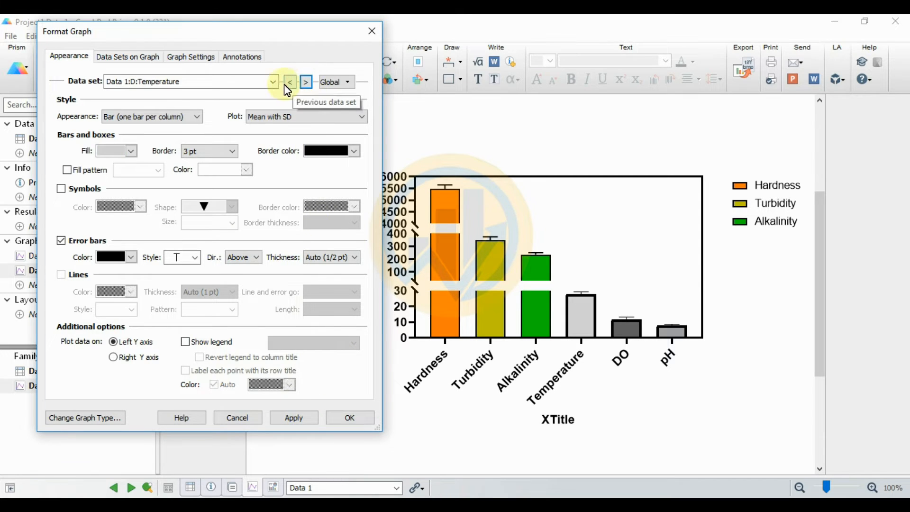
{"action": "left_click", "coordinate": [112, 150]}
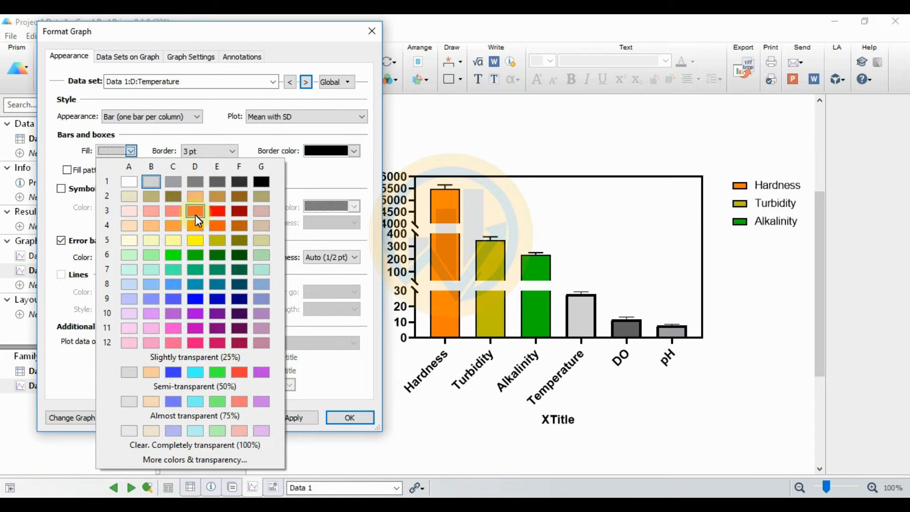
{"action": "left_click", "coordinate": [214, 212]}
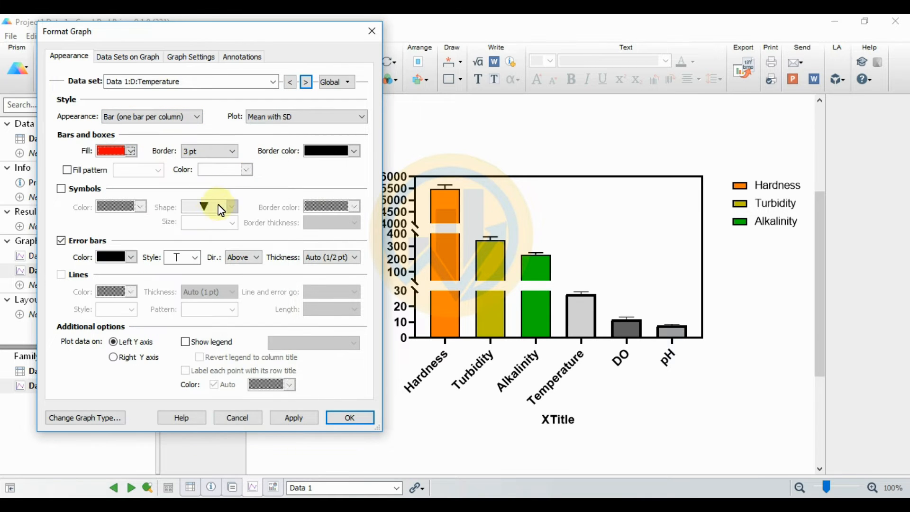
{"action": "left_click", "coordinate": [227, 149]}
{"action": "left_click", "coordinate": [204, 190]}
{"action": "left_click", "coordinate": [314, 258]}
{"action": "left_click", "coordinate": [312, 295]}
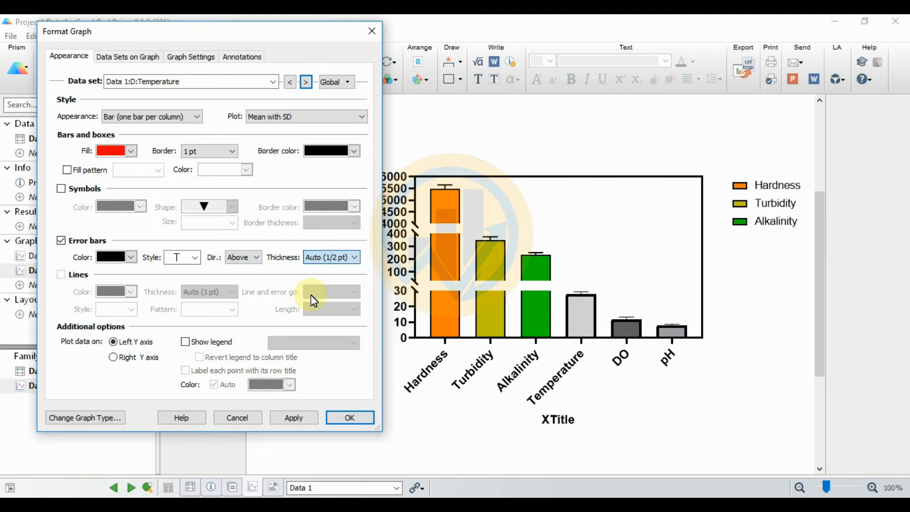
{"action": "left_click", "coordinate": [303, 419]}
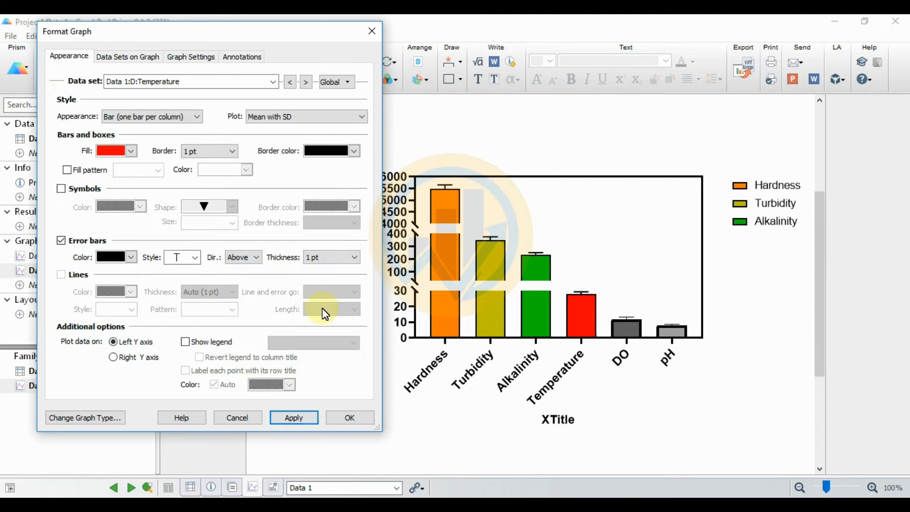
{"action": "left_click", "coordinate": [185, 342]}
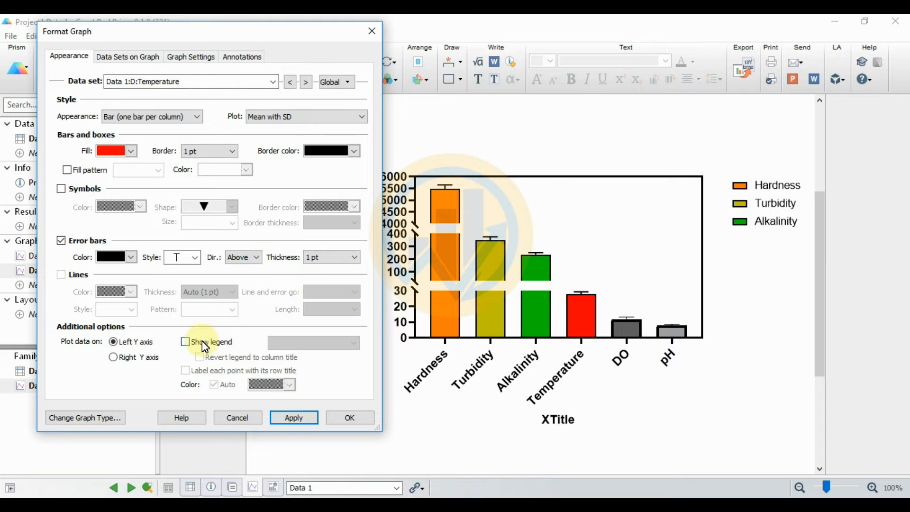
{"action": "left_click", "coordinate": [296, 419]}
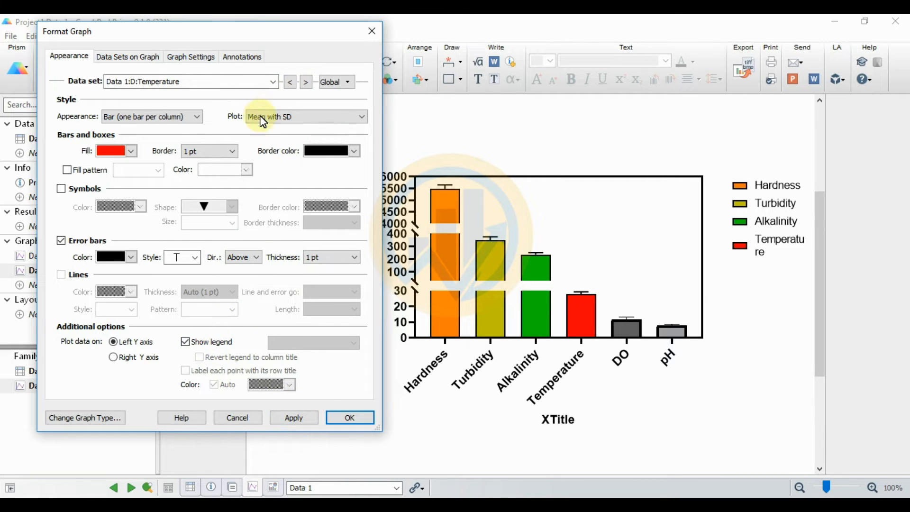
Step: Fill the DO bar blue-teal, with a 1 pt border and 1 pt error bars
{"action": "left_click", "coordinate": [306, 82]}
{"action": "left_click", "coordinate": [115, 150]}
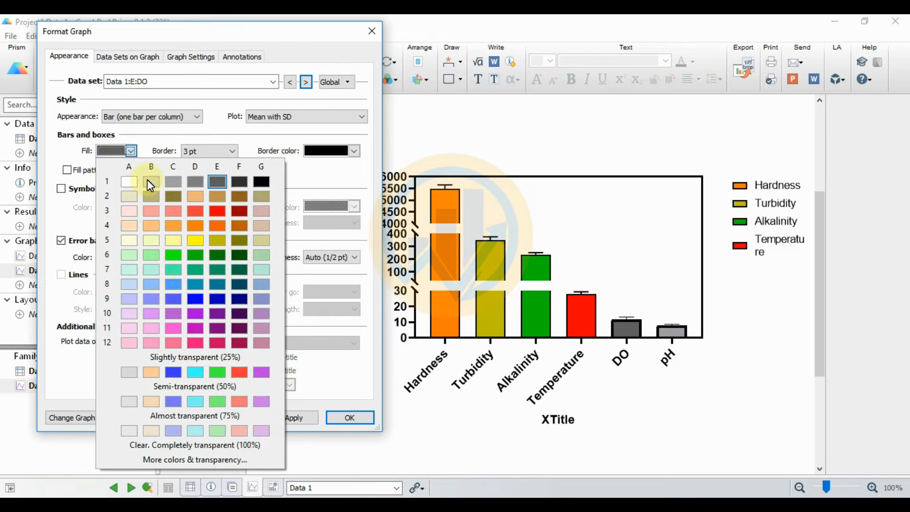
{"action": "left_click", "coordinate": [194, 286]}
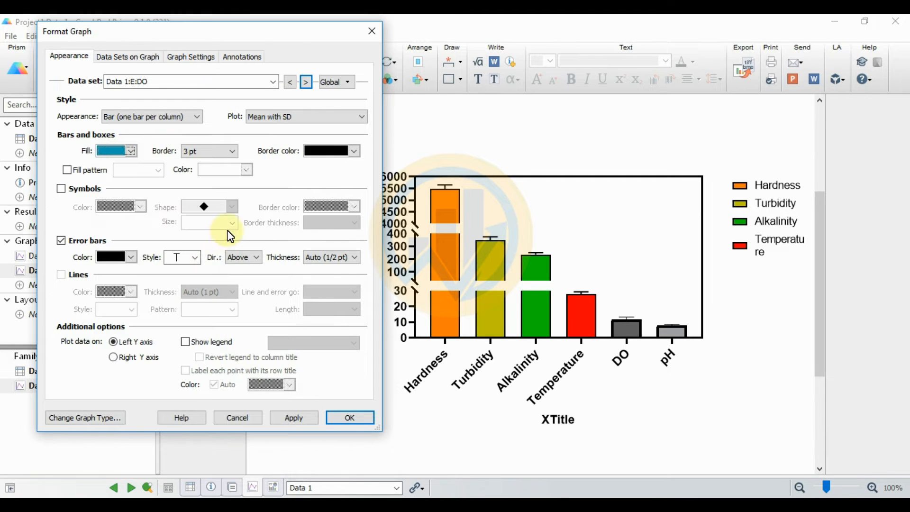
{"action": "left_click", "coordinate": [233, 151]}
{"action": "left_click", "coordinate": [204, 186]}
{"action": "left_click", "coordinate": [322, 257]}
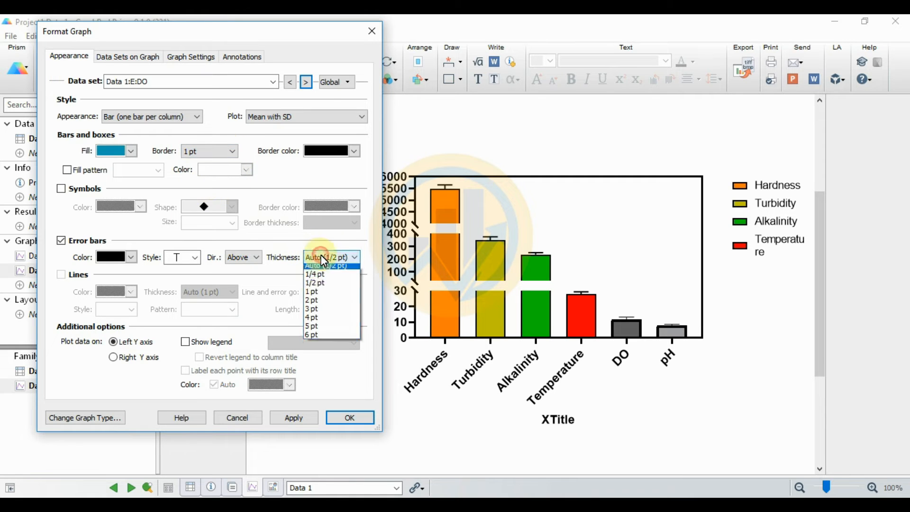
{"action": "left_click", "coordinate": [313, 291]}
{"action": "left_click", "coordinate": [296, 418]}
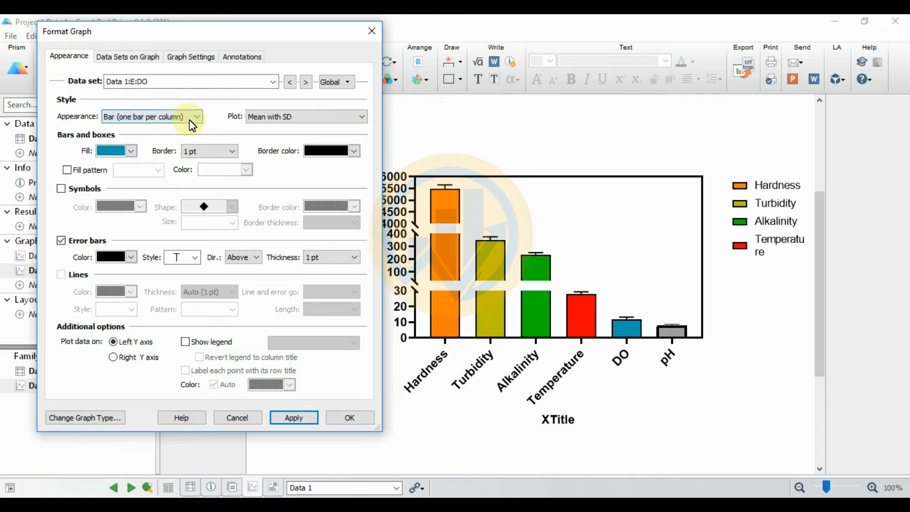
Step: Fill the pH bar purple with 1 pt border and error bars, add it to the legend
{"action": "left_click", "coordinate": [307, 82]}
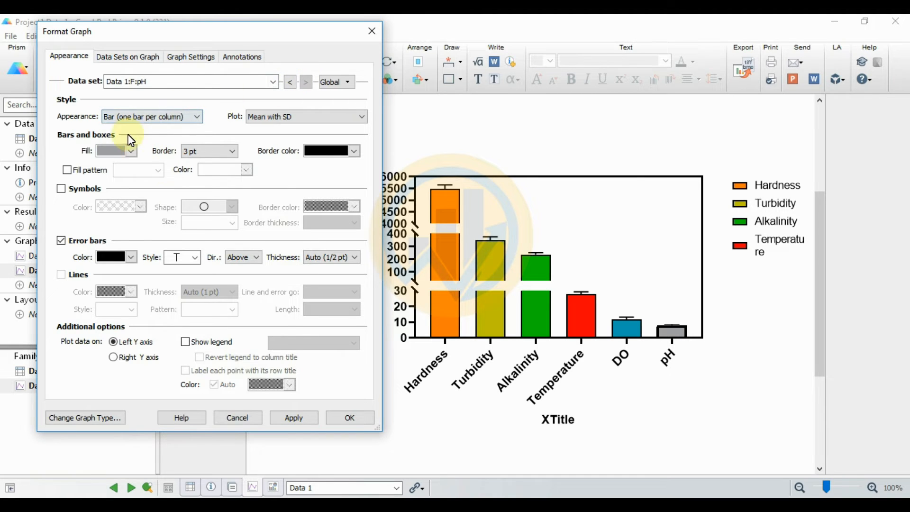
{"action": "left_click", "coordinate": [115, 151]}
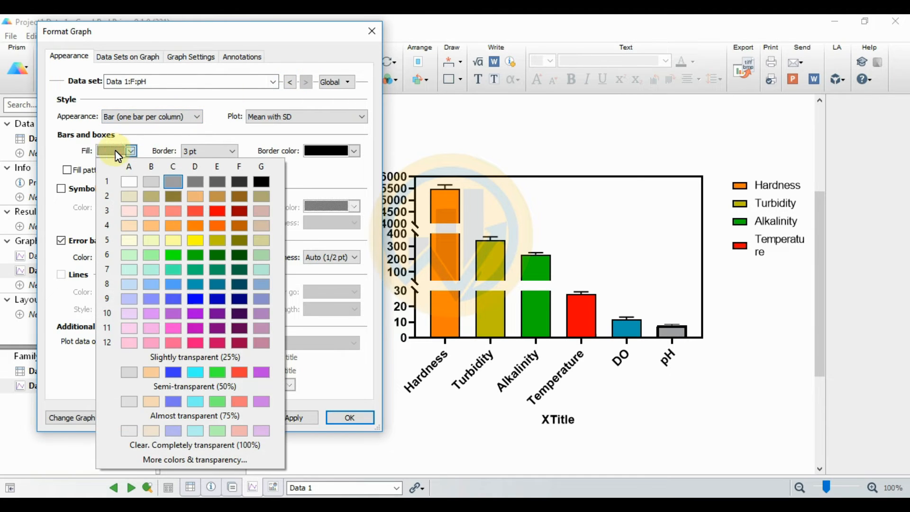
{"action": "left_click", "coordinate": [223, 316]}
{"action": "left_click", "coordinate": [220, 152]}
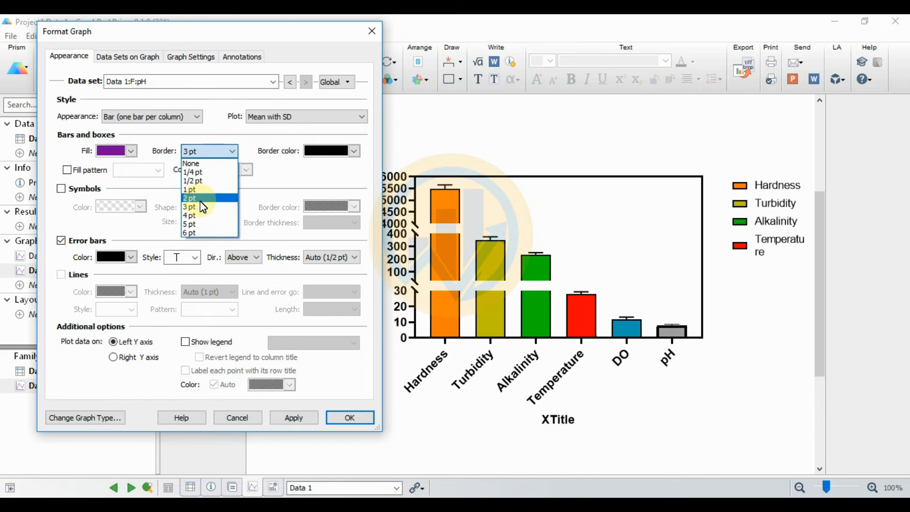
{"action": "left_click", "coordinate": [194, 187]}
{"action": "left_click", "coordinate": [317, 258]}
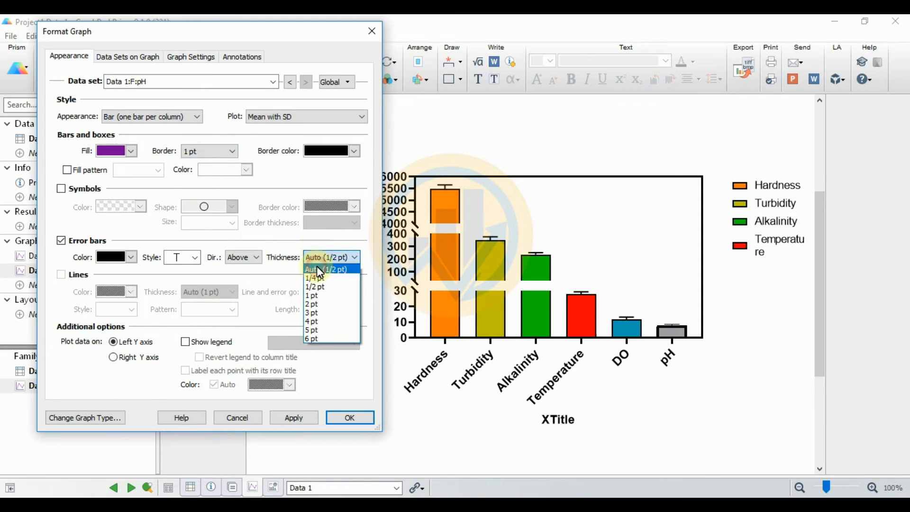
{"action": "left_click", "coordinate": [325, 298]}
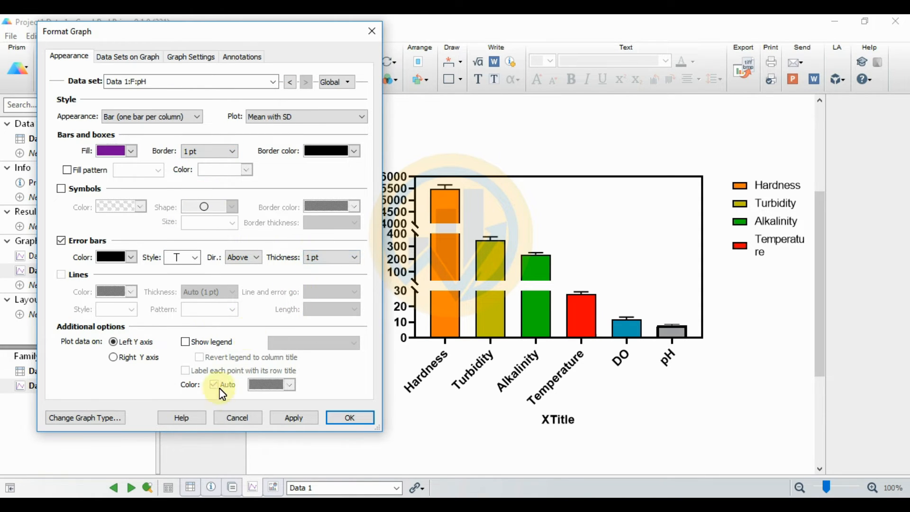
{"action": "left_click", "coordinate": [184, 339]}
{"action": "left_click", "coordinate": [294, 417]}
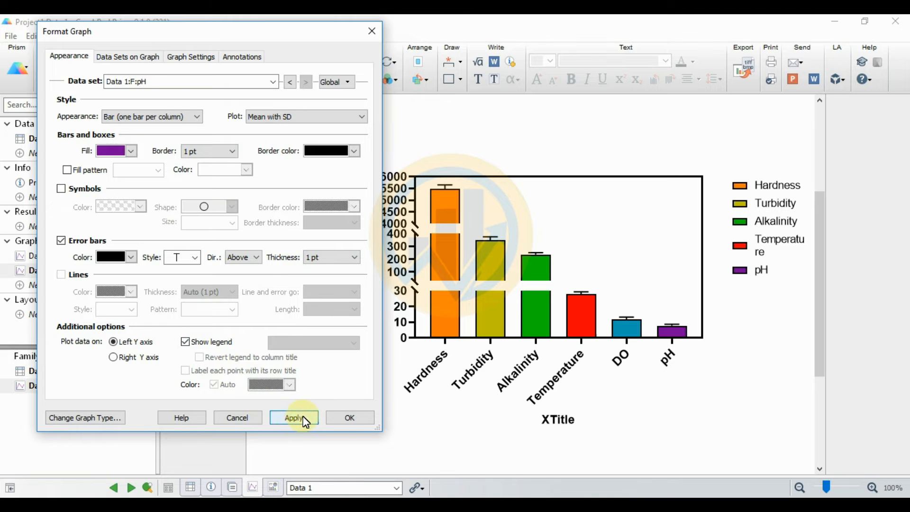
{"action": "left_click", "coordinate": [359, 417]}
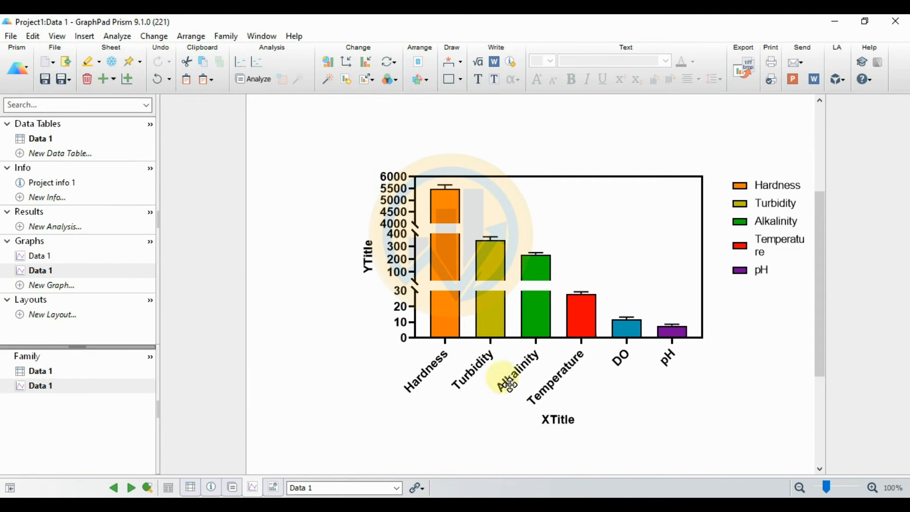
Step: In Format Axes, set the X axis labeling location and tick direction to None
{"action": "left_click", "coordinate": [346, 63]}
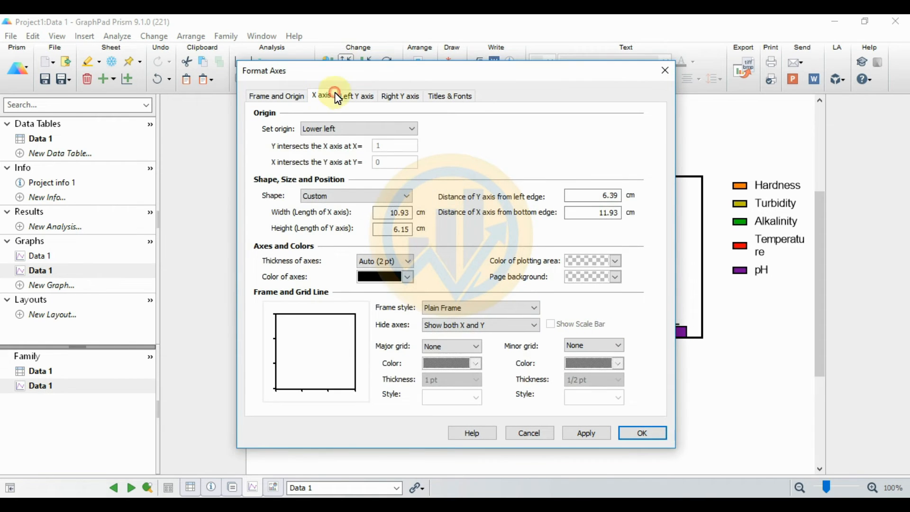
{"action": "left_click", "coordinate": [321, 95]}
{"action": "left_click_drag", "start_coordinate": [405, 75], "coordinate": [243, 48]}
{"action": "left_click", "coordinate": [376, 166]}
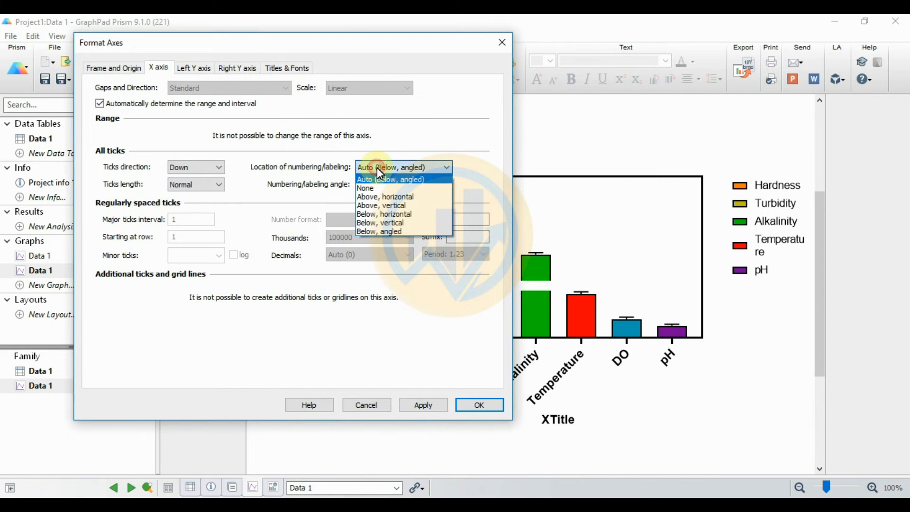
{"action": "left_click", "coordinate": [373, 188]}
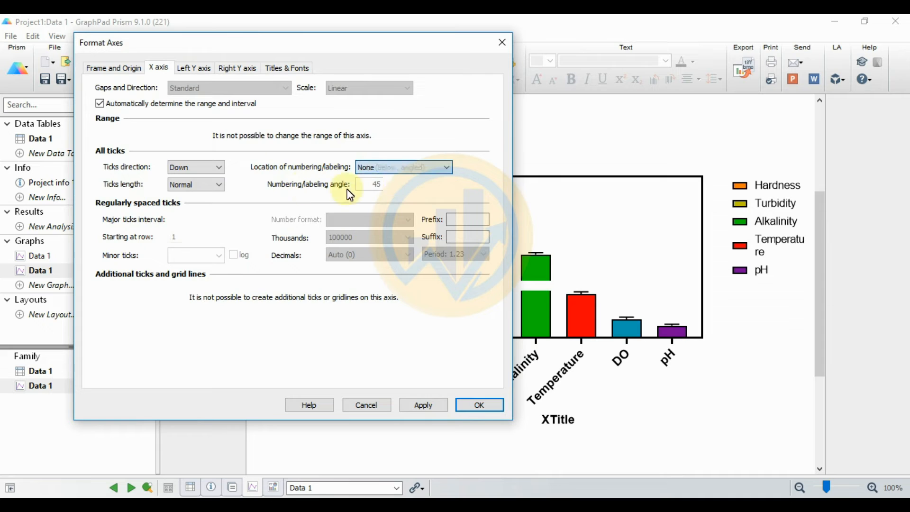
{"action": "left_click", "coordinate": [214, 167]}
{"action": "left_click", "coordinate": [204, 176]}
{"action": "left_click", "coordinate": [199, 180]}
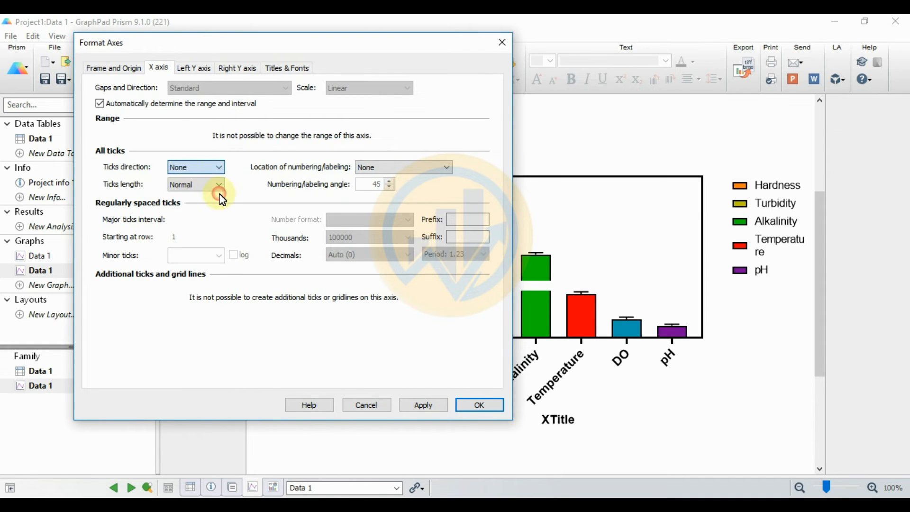
{"action": "left_click", "coordinate": [435, 406]}
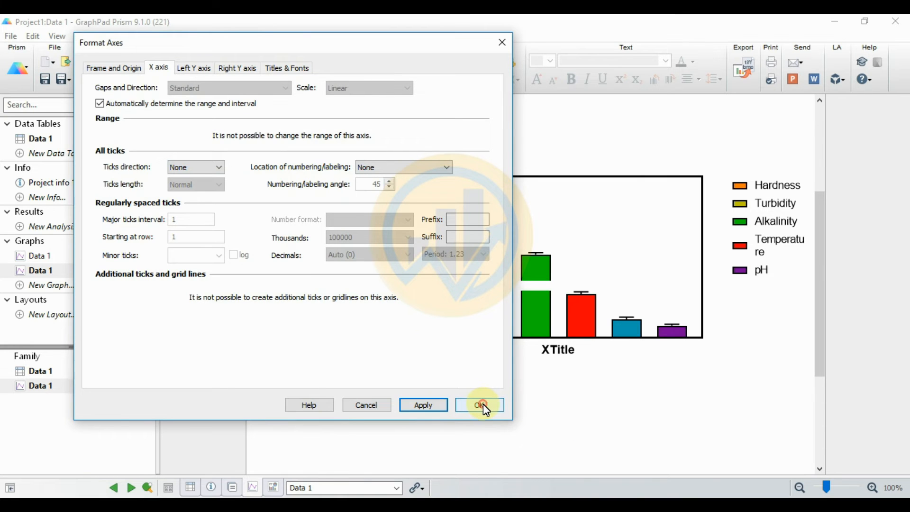
{"action": "left_click", "coordinate": [480, 405]}
{"action": "left_click", "coordinate": [778, 187]}
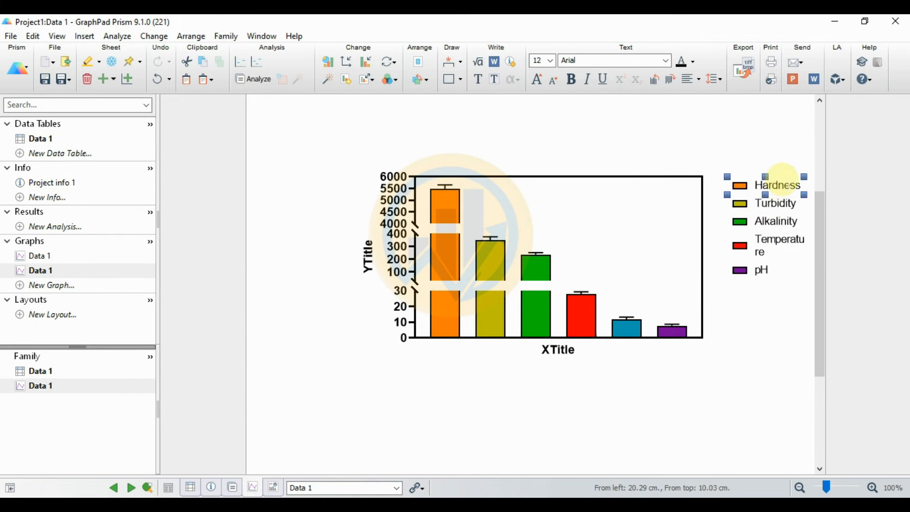
Step: Place the Hardness and Turbidity legend entries side by side along the plot's top
{"action": "left_click_drag", "start_coordinate": [785, 183], "coordinate": [543, 184]}
{"action": "left_click", "coordinate": [782, 203]}
{"action": "left_click_drag", "start_coordinate": [781, 194], "coordinate": [636, 184]}
Step: Place Alkalinity and Temperature beneath them, nudging both into alignment
{"action": "left_click", "coordinate": [772, 220]}
{"action": "left_click_drag", "start_coordinate": [777, 211], "coordinate": [554, 191]}
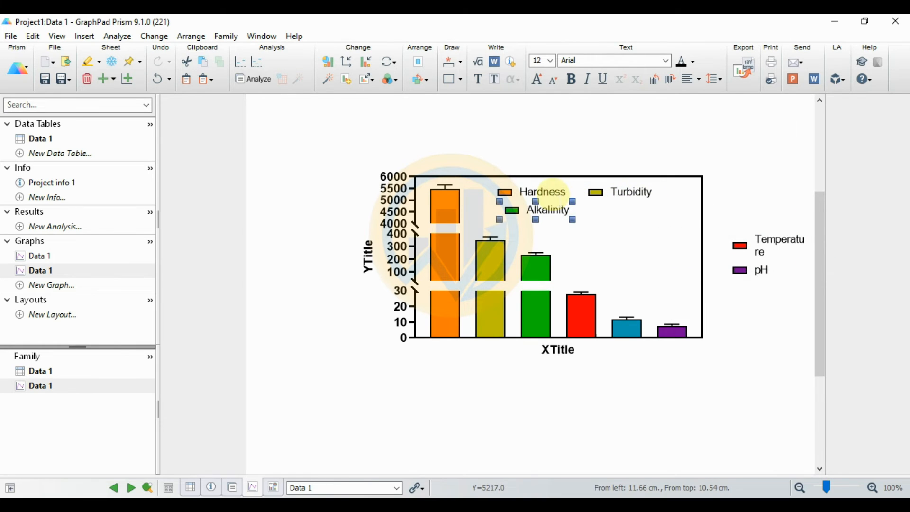
{"action": "key", "text": "Left"}
{"action": "key", "text": "Left"}
{"action": "key", "text": "Left"}
{"action": "key", "text": "Left"}
{"action": "key", "text": "Left"}
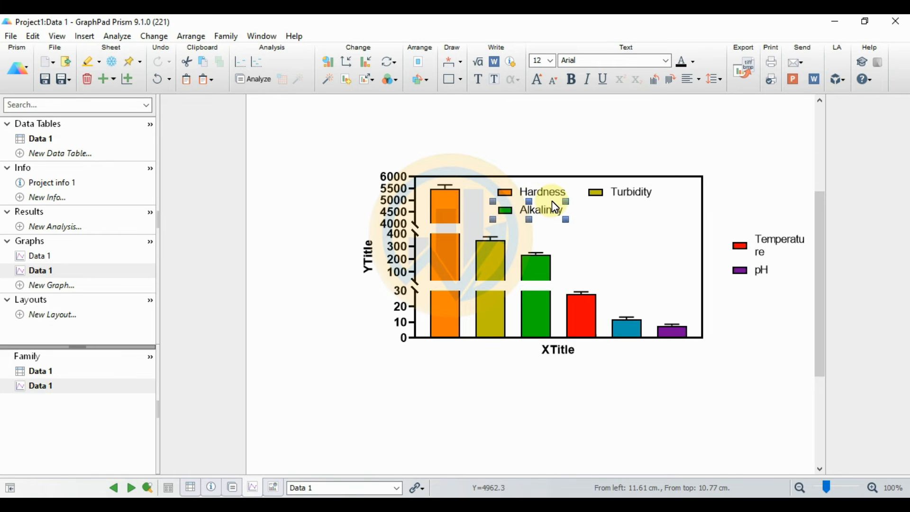
{"action": "key", "text": "Left"}
{"action": "key", "text": "Right"}
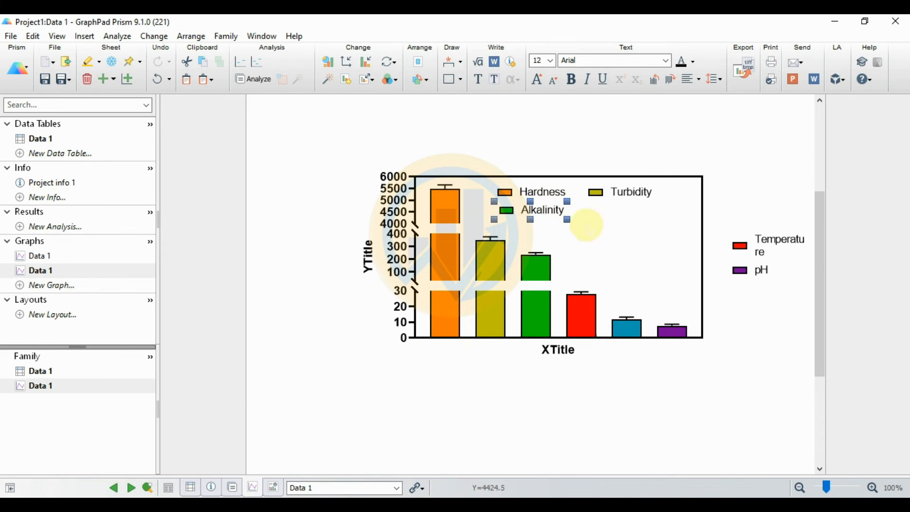
{"action": "left_click", "coordinate": [786, 241]}
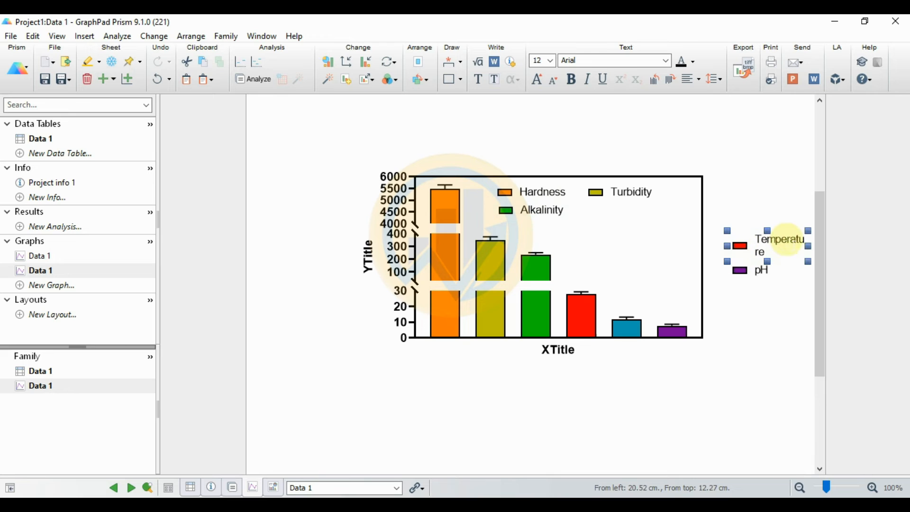
{"action": "left_click_drag", "start_coordinate": [796, 237], "coordinate": [693, 221]}
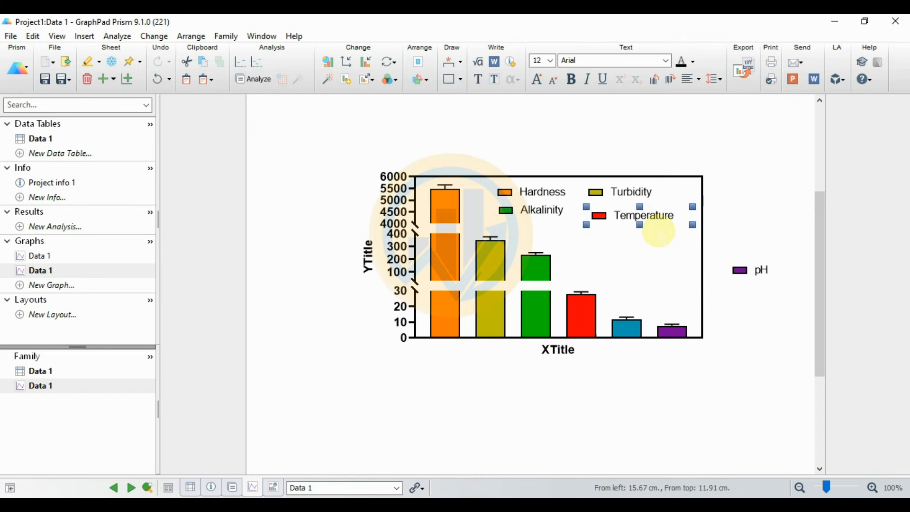
{"action": "key", "text": "Up"}
{"action": "key", "text": "Up"}
{"action": "key", "text": "Up"}
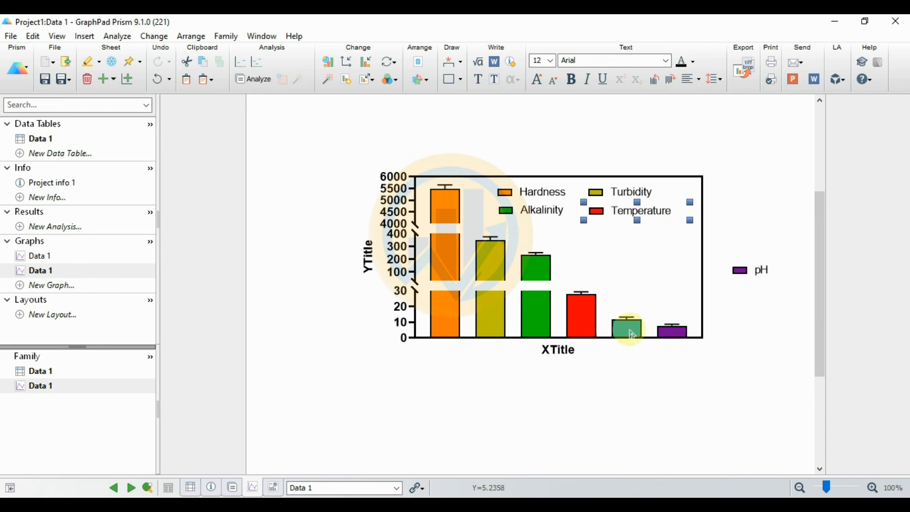
Step: Select the DO data set in Format Graph and apply so its legend entry reappears
{"action": "left_click", "coordinate": [368, 62]}
{"action": "left_click", "coordinate": [553, 110]}
{"action": "left_click", "coordinate": [520, 109]}
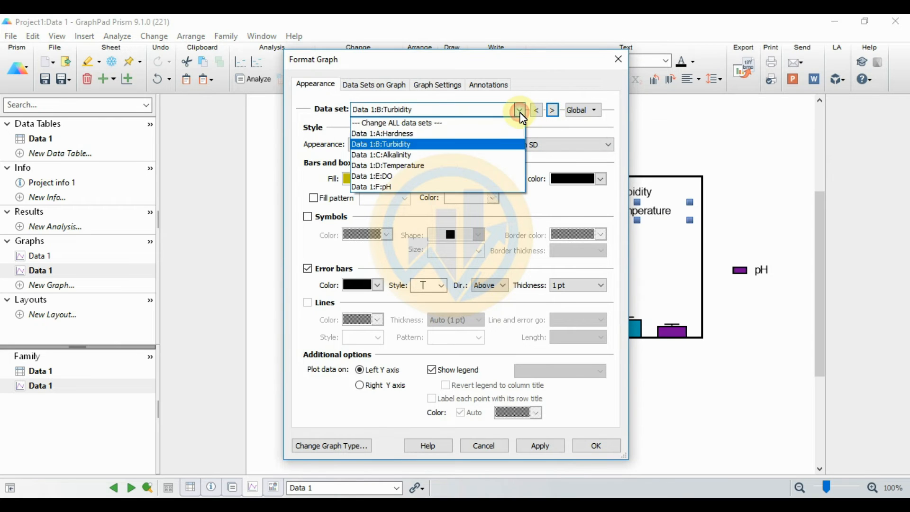
{"action": "left_click", "coordinate": [413, 180]}
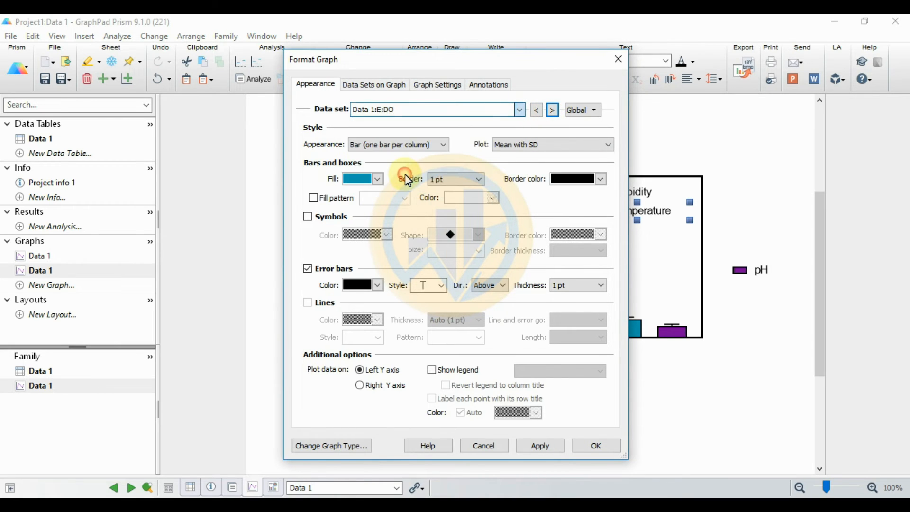
{"action": "left_click", "coordinate": [540, 447]}
{"action": "left_click", "coordinate": [598, 446]}
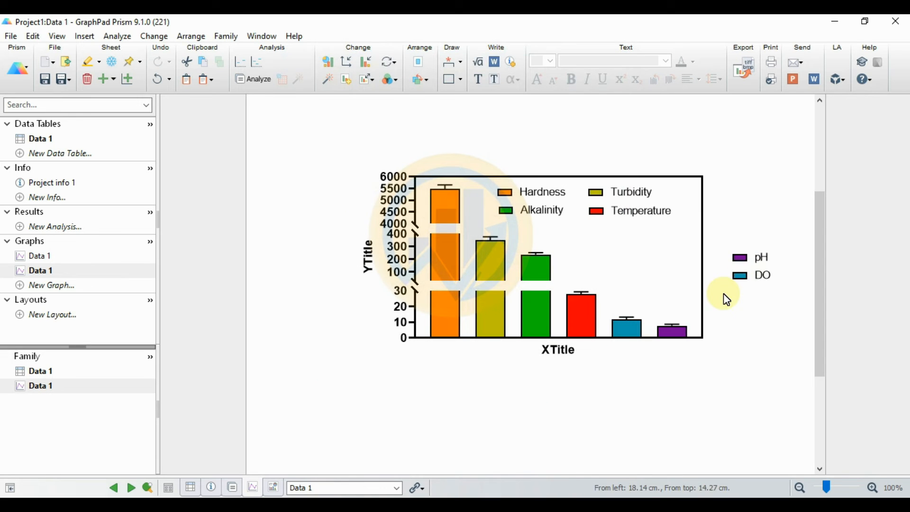
Step: Shift the Turbidity and Temperature legend entries right, undoing a stray Hardness move
{"action": "left_click", "coordinate": [742, 271]}
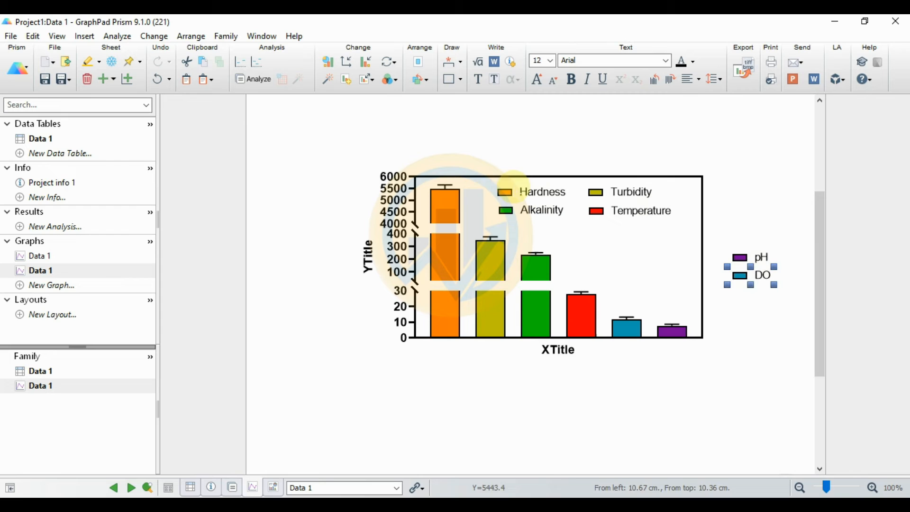
{"action": "left_click_drag", "start_coordinate": [505, 193], "coordinate": [633, 259]}
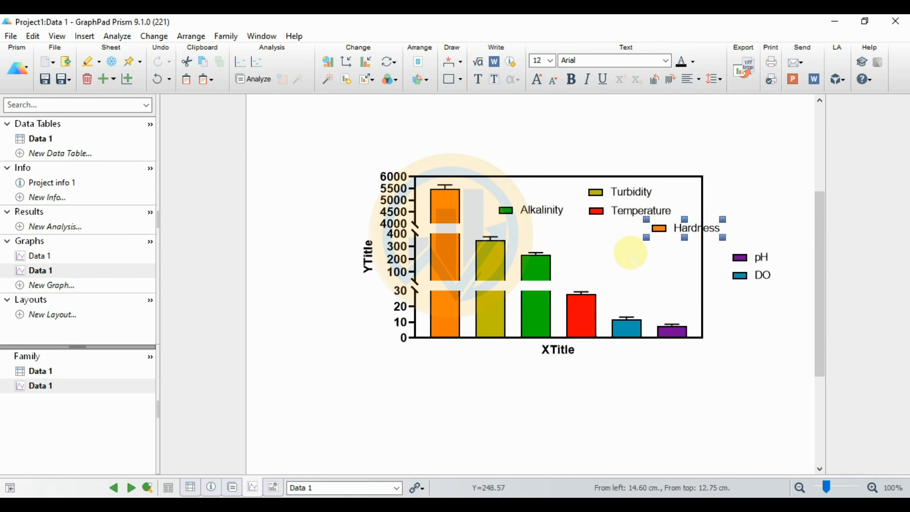
{"action": "key", "text": "ctrl+z"}
{"action": "left_click", "coordinate": [611, 195]}
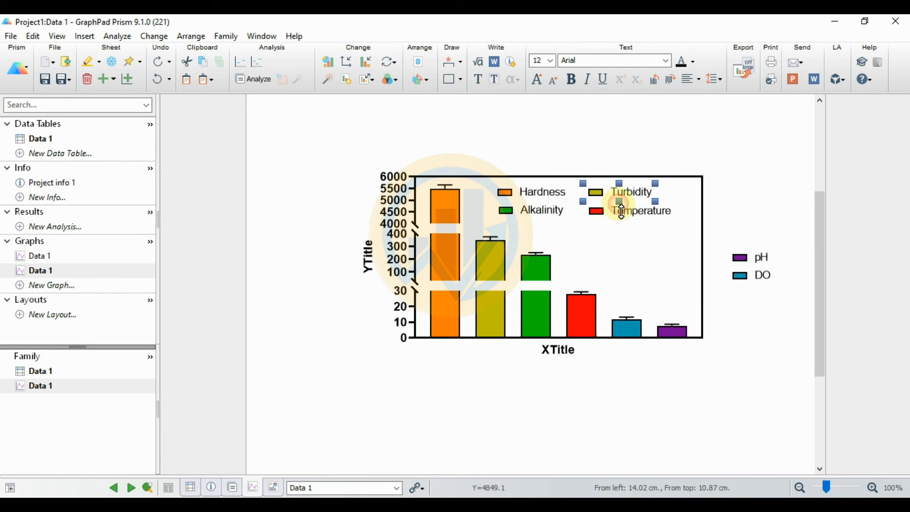
{"action": "key", "text": "Right"}
{"action": "key", "text": "Right"}
{"action": "key", "text": "Right"}
{"action": "key", "text": "Right"}
{"action": "key", "text": "Right"}
{"action": "key", "text": "Right"}
{"action": "key", "text": "Right"}
{"action": "key", "text": "Right"}
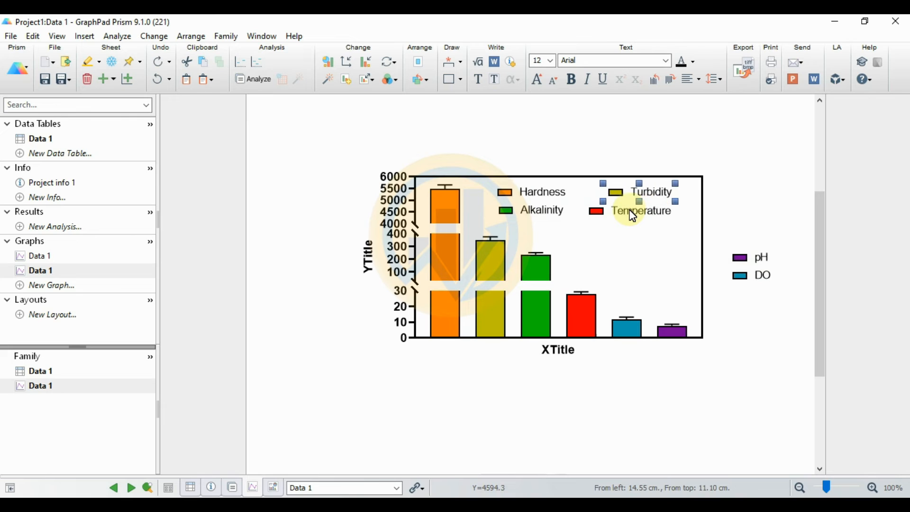
{"action": "left_click", "coordinate": [645, 212]}
{"action": "key", "text": "Right"}
{"action": "key", "text": "Right"}
{"action": "key", "text": "Right"}
{"action": "key", "text": "Right"}
{"action": "key", "text": "Right"}
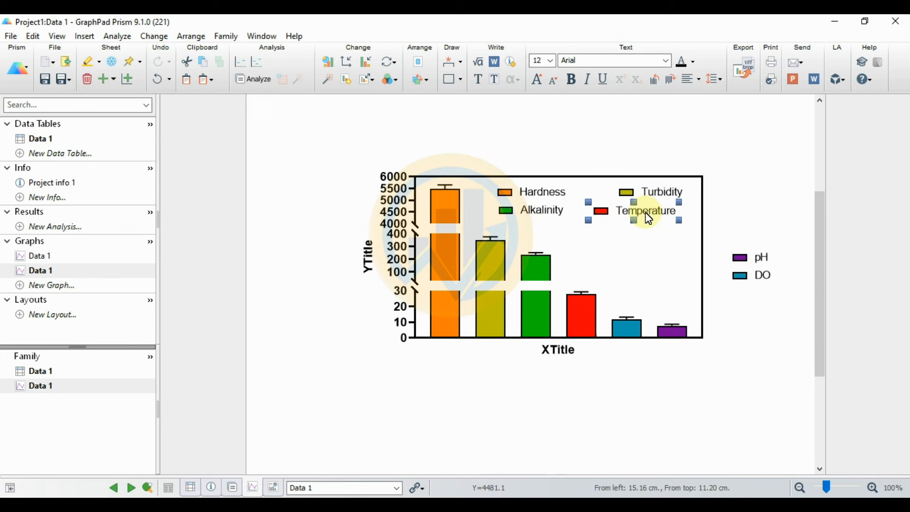
{"action": "key", "text": "Right"}
Step: Align Turbidity with Temperature and shift Hardness and Alkalinity right into a matching column
{"action": "left_click", "coordinate": [632, 194]}
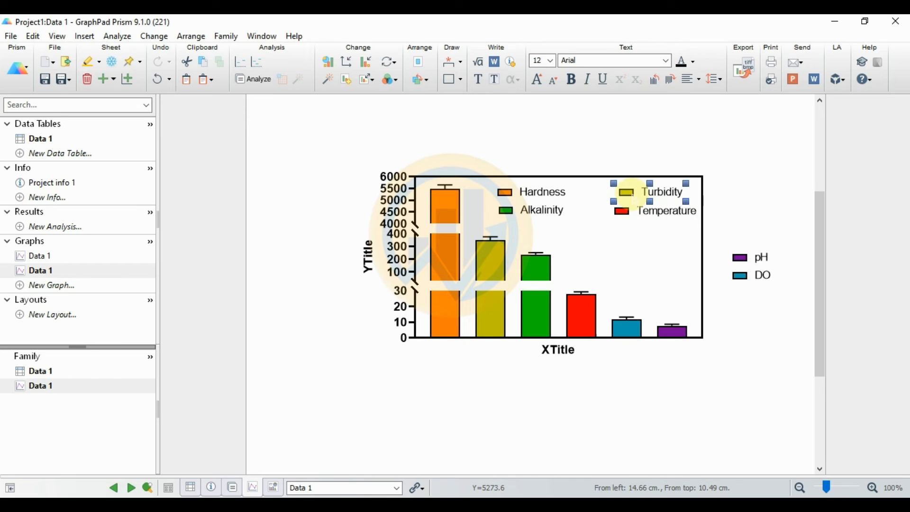
{"action": "key", "text": "Left"}
{"action": "left_click", "coordinate": [540, 199]}
{"action": "key", "text": "Right"}
{"action": "key", "text": "Right"}
{"action": "key", "text": "Right"}
{"action": "key", "text": "Right"}
{"action": "key", "text": "Right"}
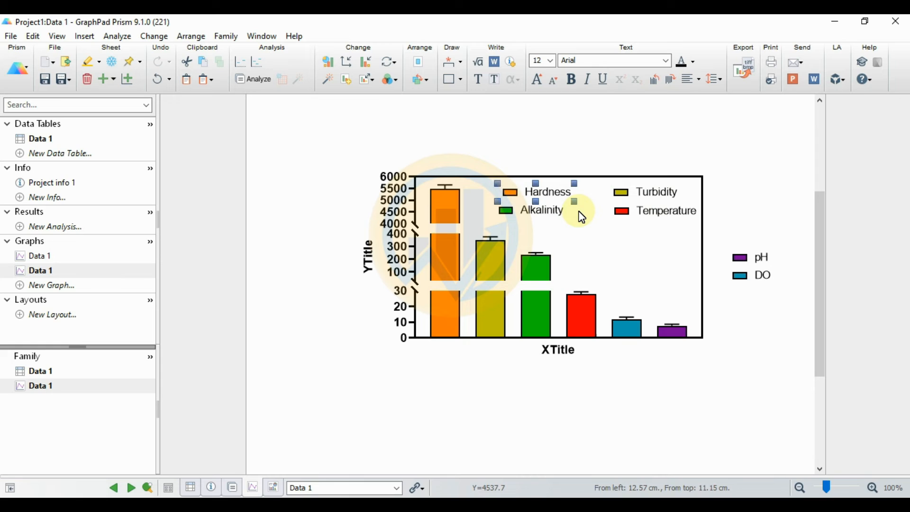
{"action": "left_click", "coordinate": [560, 211]}
{"action": "key", "text": "Right"}
{"action": "key", "text": "Right"}
{"action": "key", "text": "Right"}
{"action": "key", "text": "Right"}
{"action": "key", "text": "Right"}
{"action": "key", "text": "Right"}
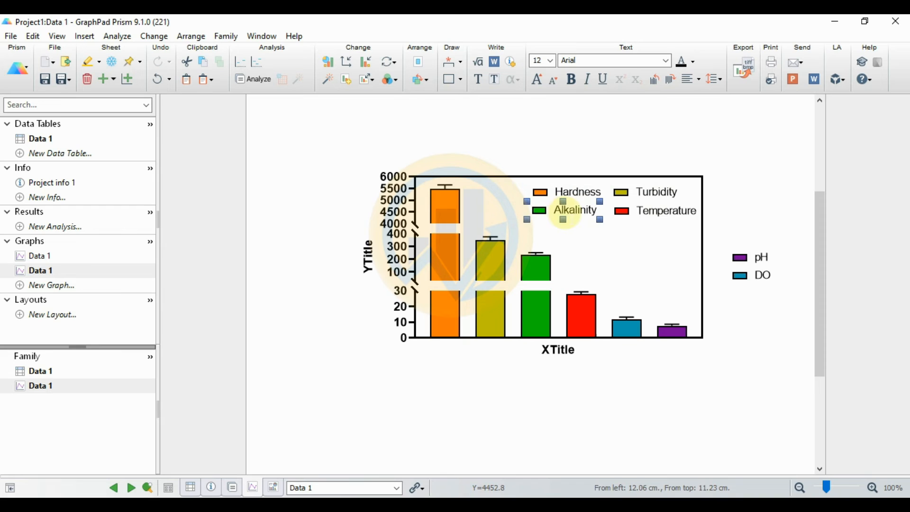
{"action": "key", "text": "Right"}
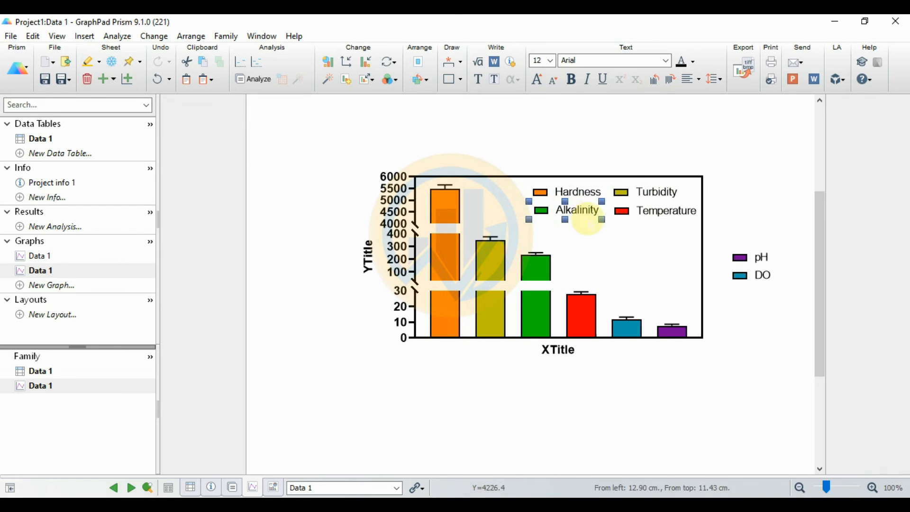
Step: Move DO under Alkalinity and pH under Temperature inside the plot frame
{"action": "left_click", "coordinate": [724, 254]}
{"action": "left_click", "coordinate": [742, 277]}
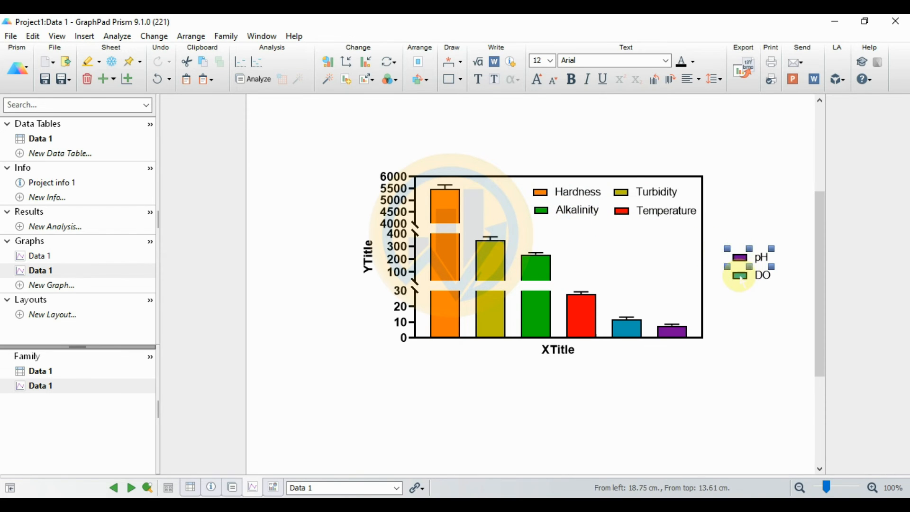
{"action": "left_click_drag", "start_coordinate": [741, 277], "coordinate": [544, 232]}
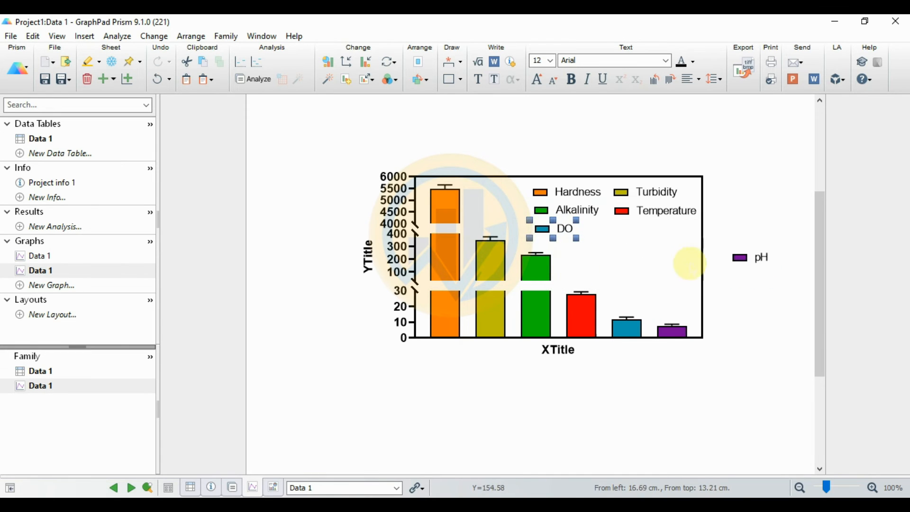
{"action": "left_click", "coordinate": [751, 253]}
{"action": "left_click_drag", "start_coordinate": [757, 246], "coordinate": [638, 219]}
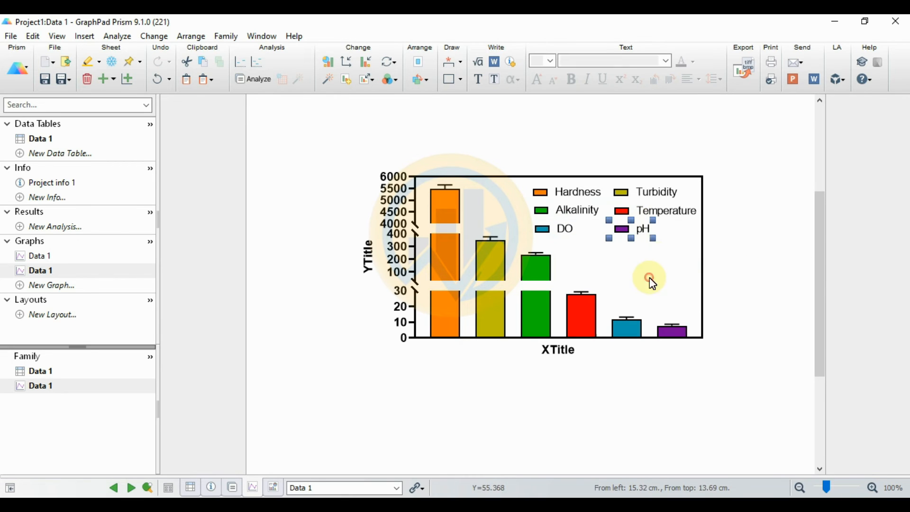
{"action": "left_click", "coordinate": [682, 275]}
{"action": "left_click", "coordinate": [575, 353]}
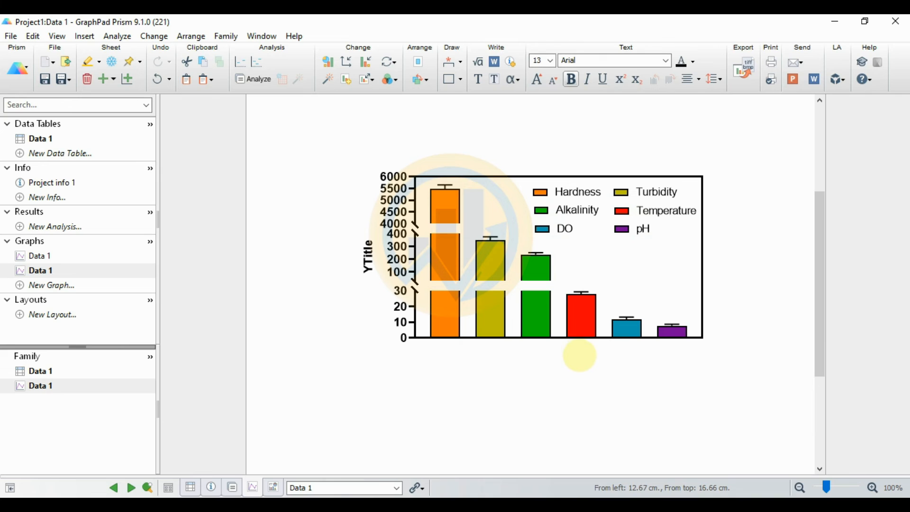
Step: Change the X-axis title to 'Water Parameters' and select the whole graph
{"action": "type", "text": "Water"}
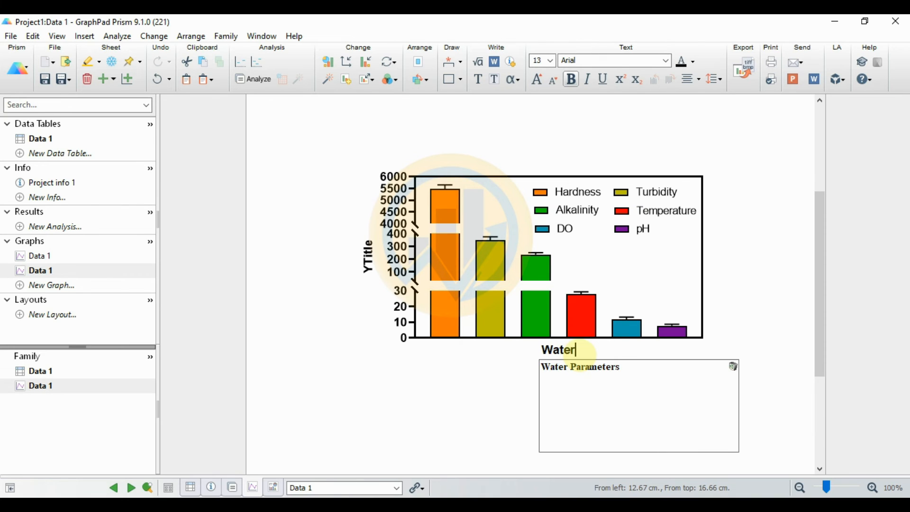
{"action": "left_click", "coordinate": [580, 362]}
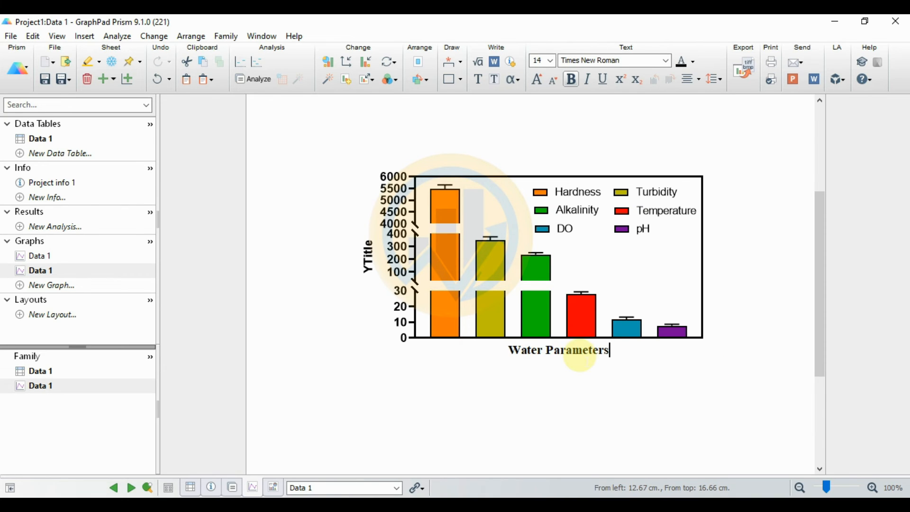
{"action": "left_click", "coordinate": [368, 258]}
{"action": "left_click", "coordinate": [351, 391]}
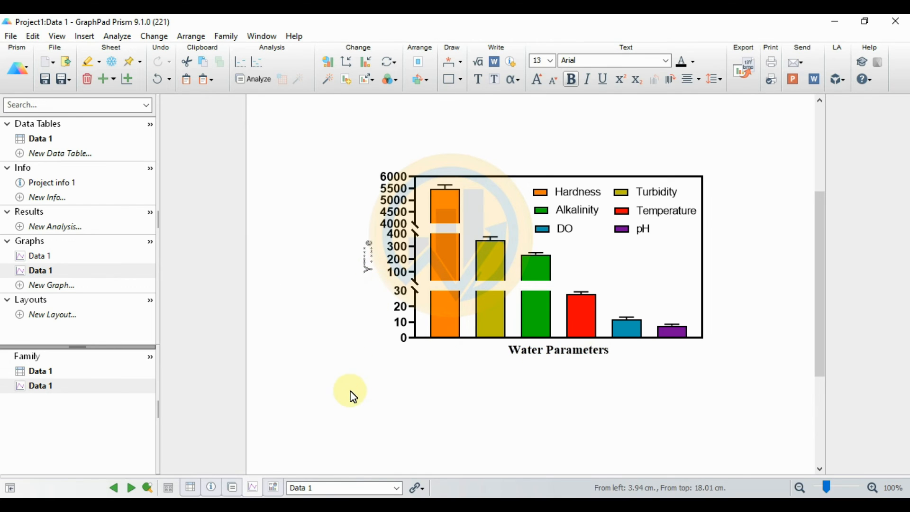
{"action": "left_click_drag", "start_coordinate": [308, 130], "coordinate": [740, 382]}
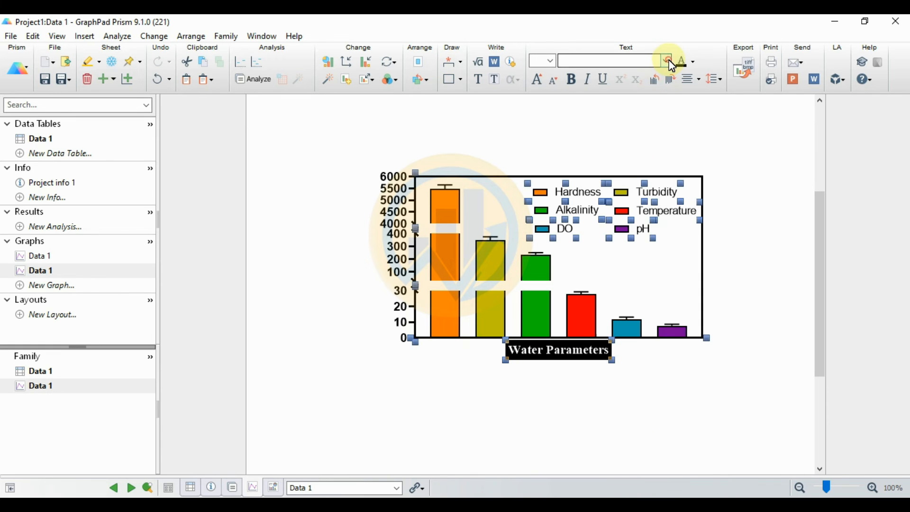
Step: Set the selected graph text to Times New Roman at 12 pt
{"action": "left_click", "coordinate": [672, 67]}
{"action": "scroll", "coordinate": [650, 73], "scroll_direction": "up", "scroll_amount": 5}
{"action": "left_click", "coordinate": [614, 84]}
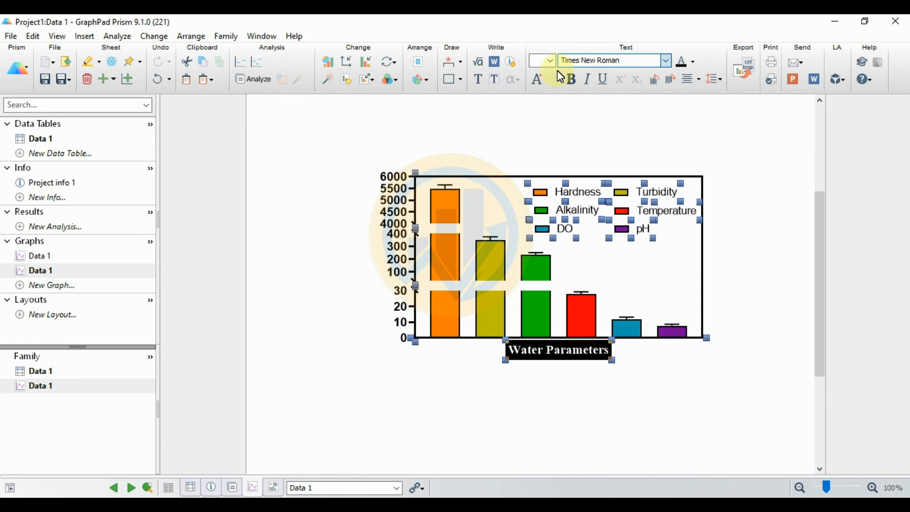
{"action": "left_click", "coordinate": [550, 61]}
{"action": "left_click", "coordinate": [534, 107]}
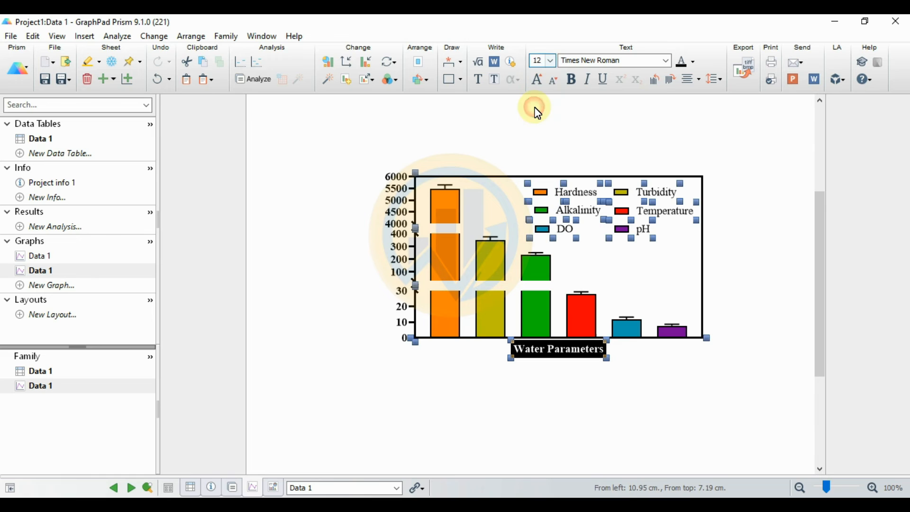
{"action": "left_click", "coordinate": [752, 232]}
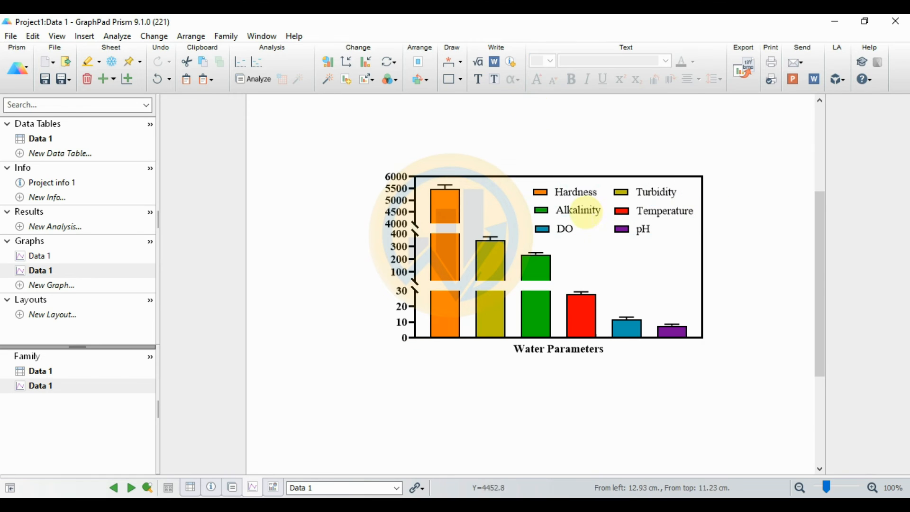
{"action": "left_click", "coordinate": [587, 211]}
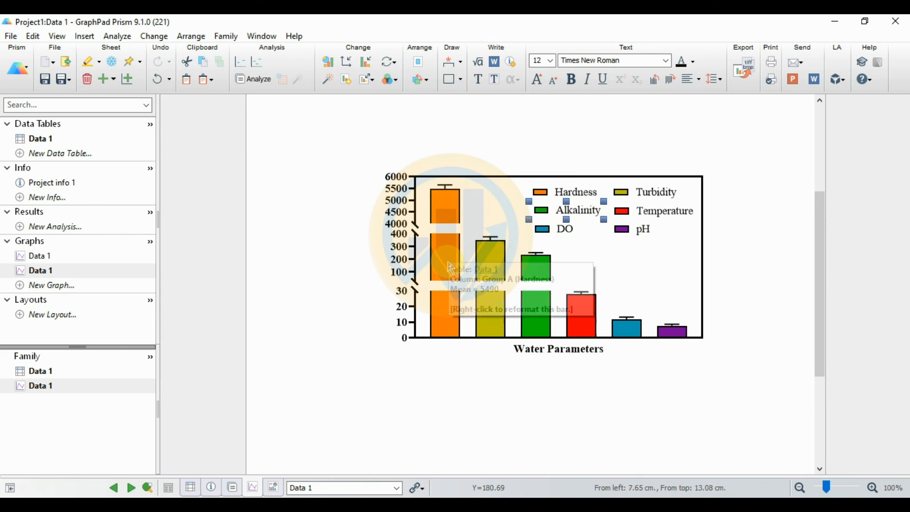
Step: Add horizontal plotted-value labels in decimal format with 2 decimal places above the bars
{"action": "left_click", "coordinate": [371, 65]}
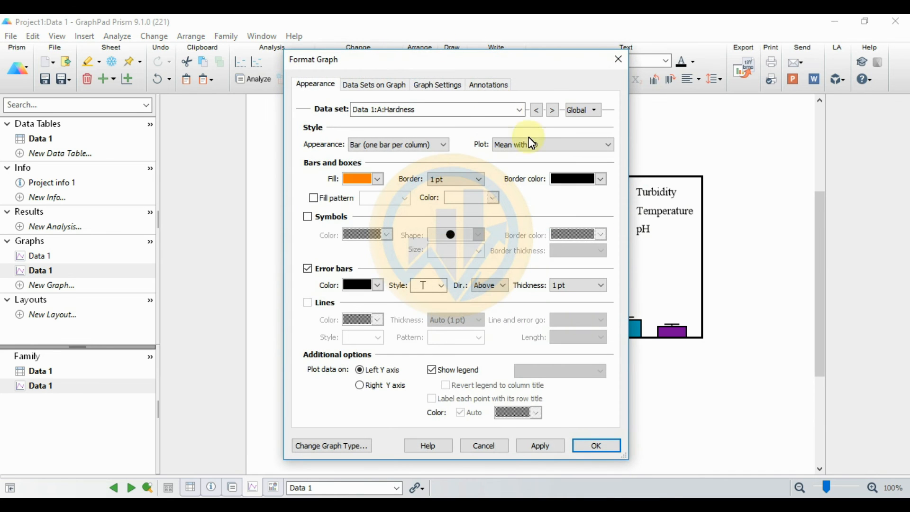
{"action": "left_click", "coordinate": [481, 86]}
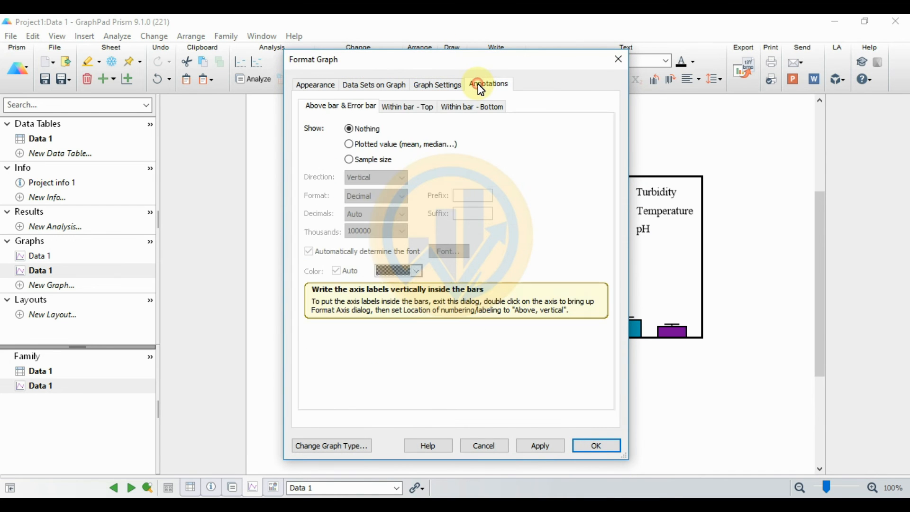
{"action": "left_click", "coordinate": [354, 144]}
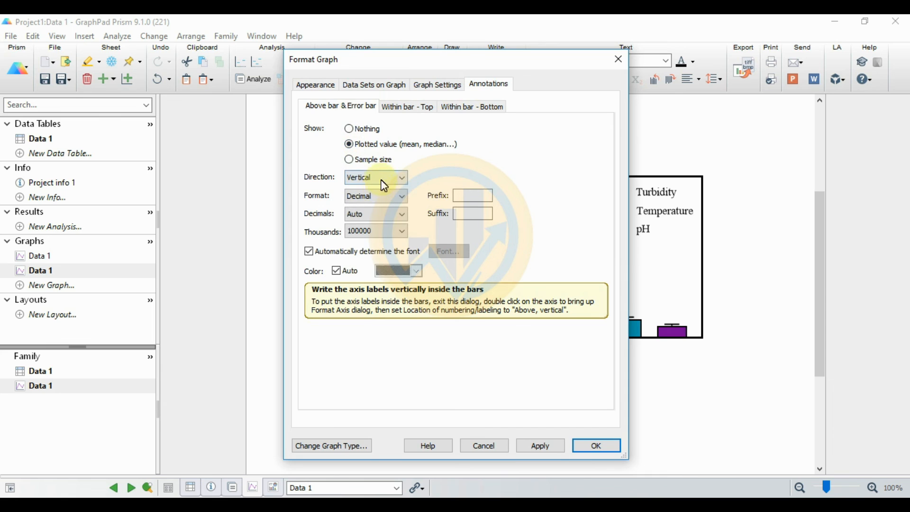
{"action": "left_click", "coordinate": [402, 197]}
{"action": "left_click", "coordinate": [394, 208]}
{"action": "left_click", "coordinate": [381, 202]}
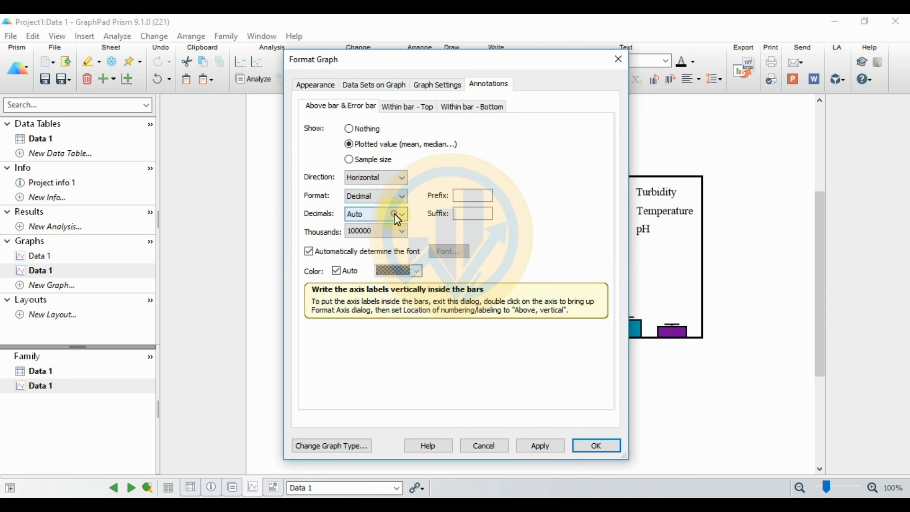
{"action": "left_click", "coordinate": [398, 220]}
{"action": "left_click", "coordinate": [379, 245]}
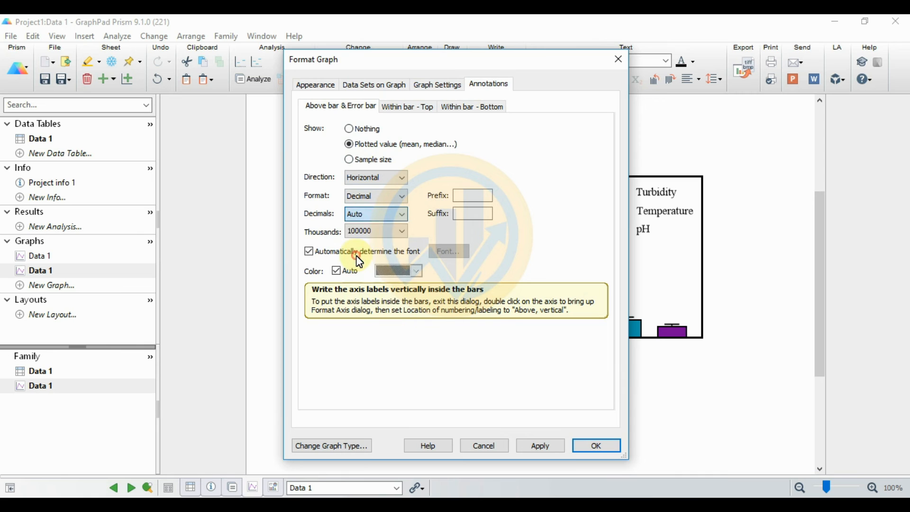
{"action": "left_click", "coordinate": [540, 446]}
{"action": "left_click_drag", "start_coordinate": [549, 62], "coordinate": [326, 32]}
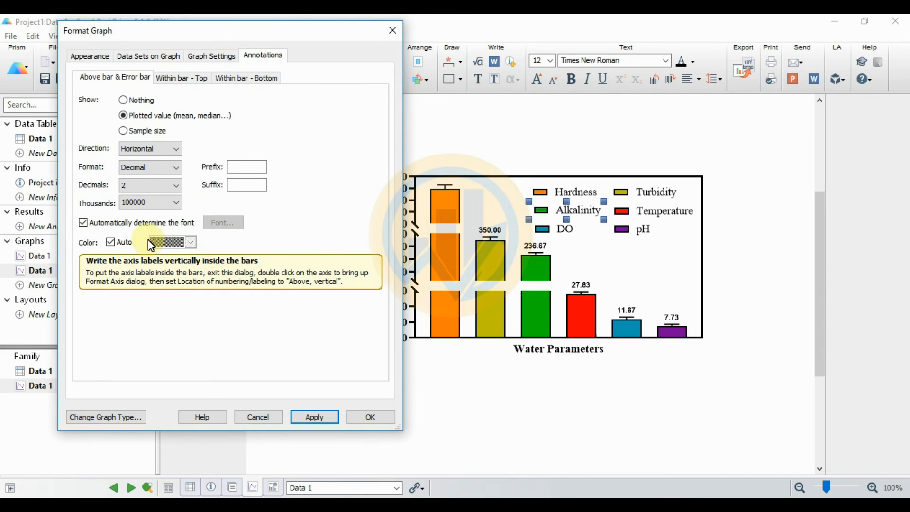
Step: Turn off automatic label font and set the value labels to Times New Roman
{"action": "left_click", "coordinate": [83, 223]}
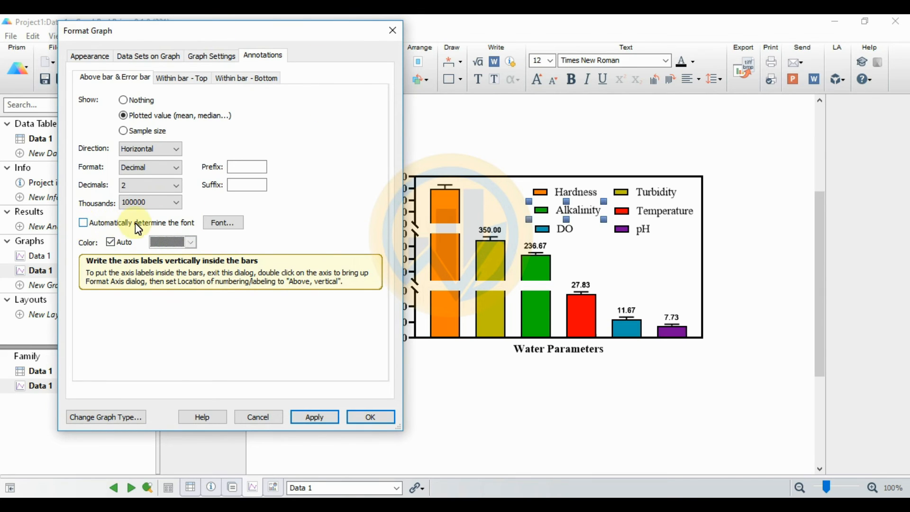
{"action": "left_click", "coordinate": [223, 222]}
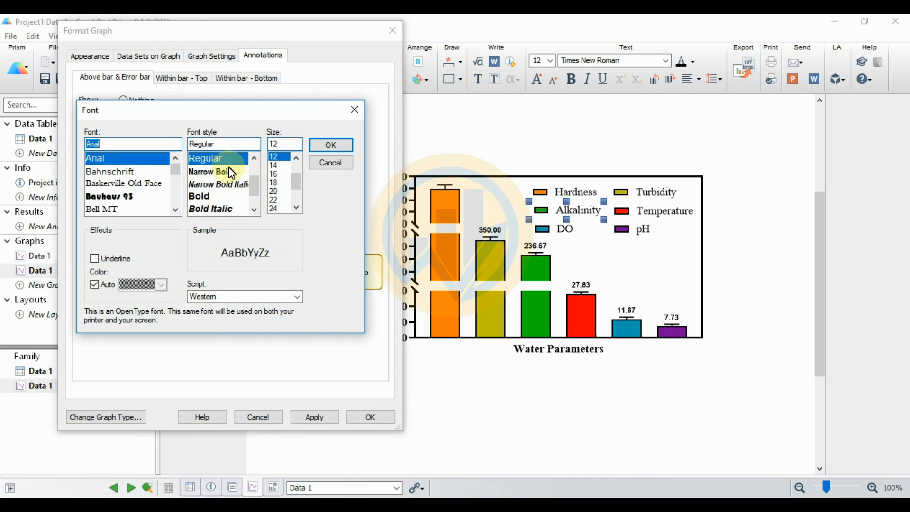
{"action": "left_click_drag", "start_coordinate": [131, 143], "coordinate": [84, 142]}
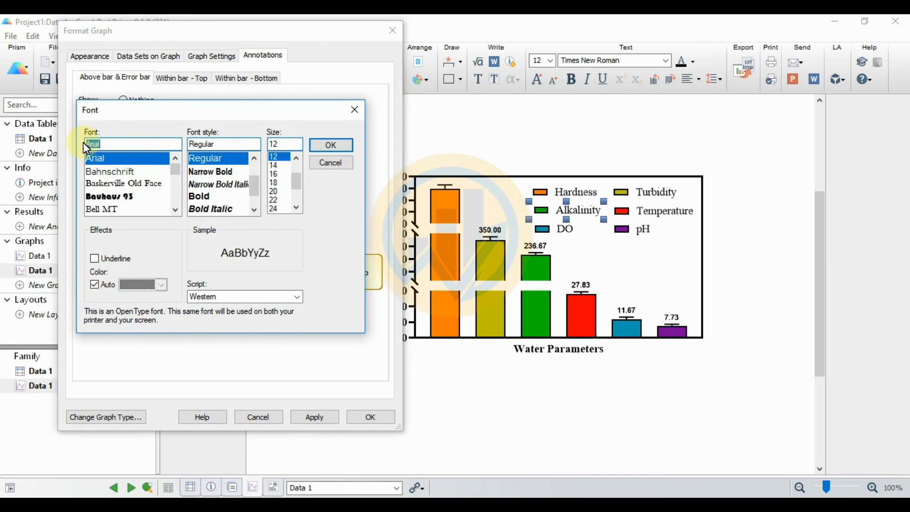
{"action": "type", "text": "tim"}
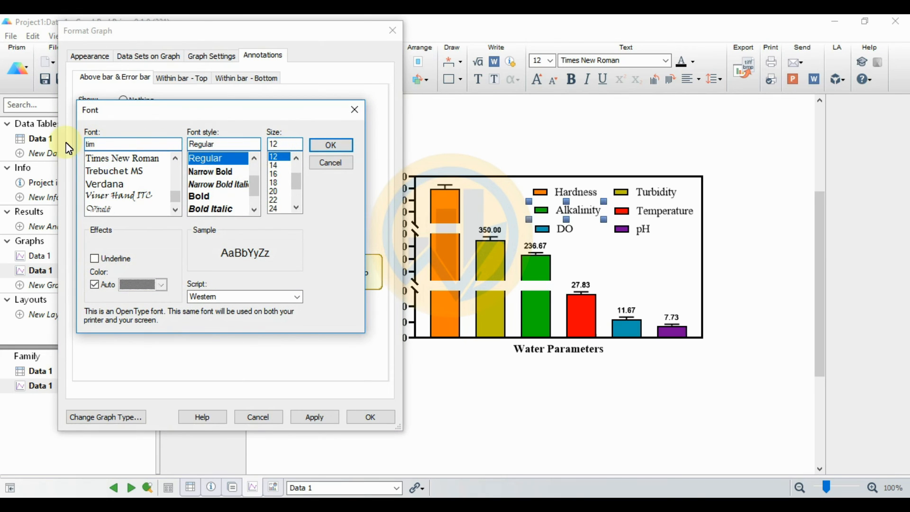
{"action": "left_click", "coordinate": [107, 161]}
{"action": "left_click", "coordinate": [323, 141]}
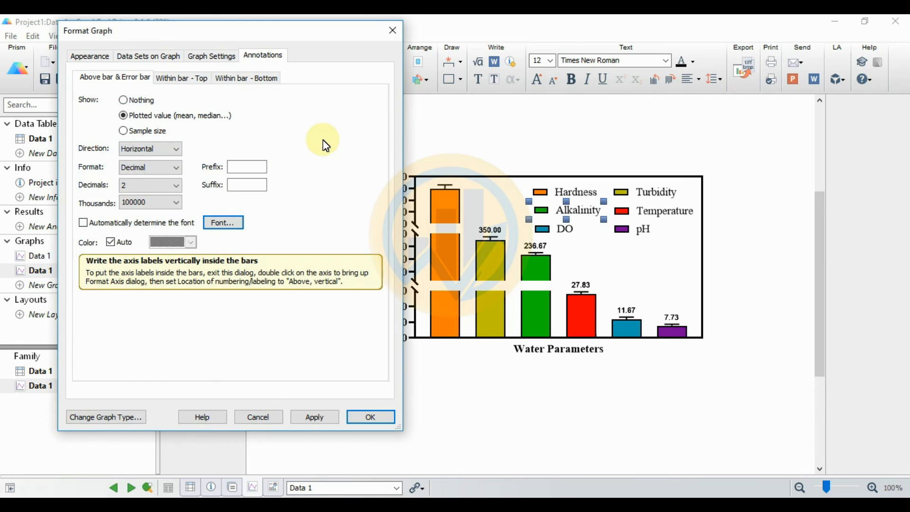
{"action": "left_click", "coordinate": [323, 422]}
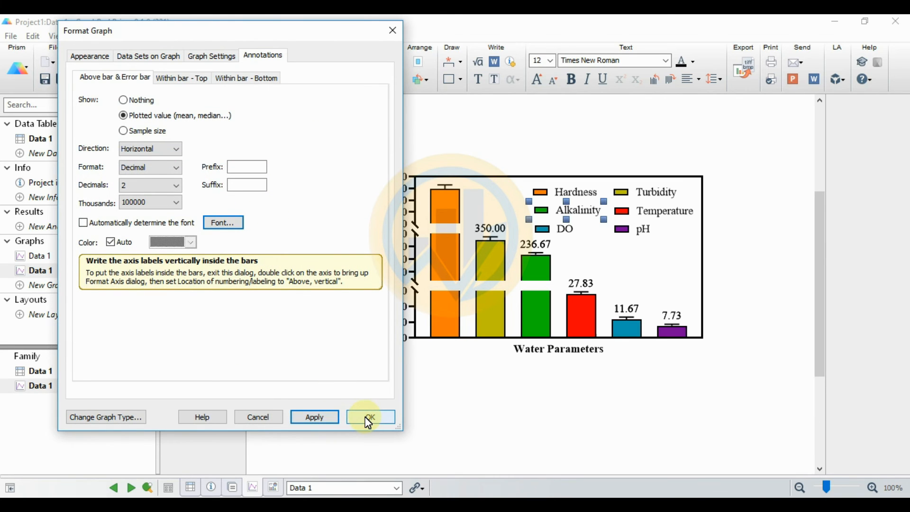
{"action": "left_click", "coordinate": [223, 222]}
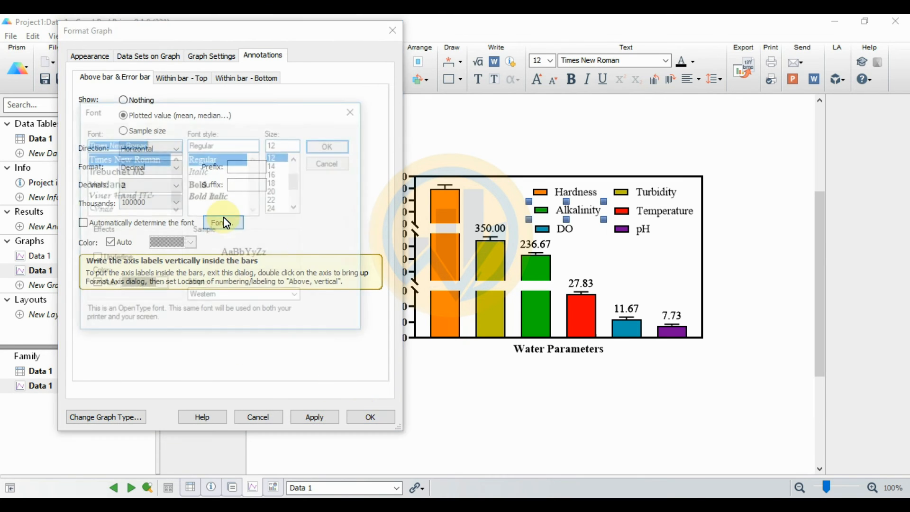
{"action": "left_click", "coordinate": [296, 159]}
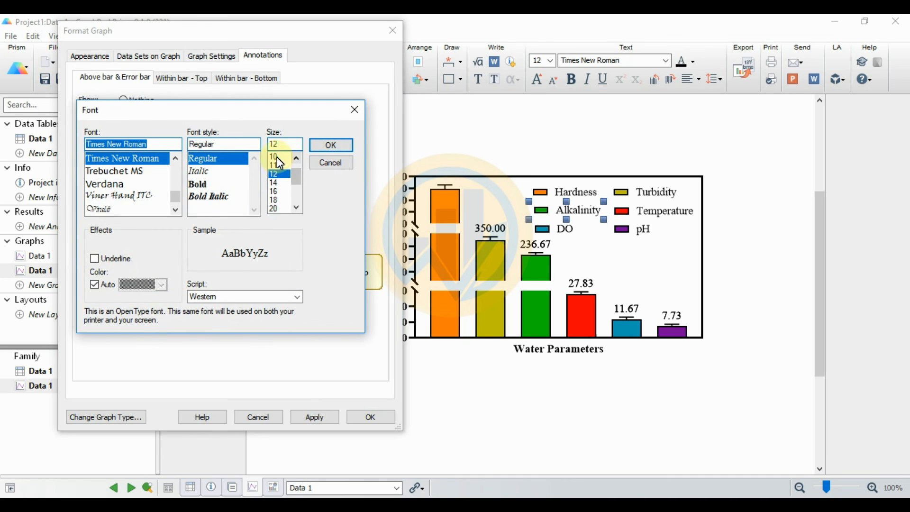
{"action": "left_click", "coordinate": [331, 146]}
{"action": "left_click", "coordinate": [322, 417]}
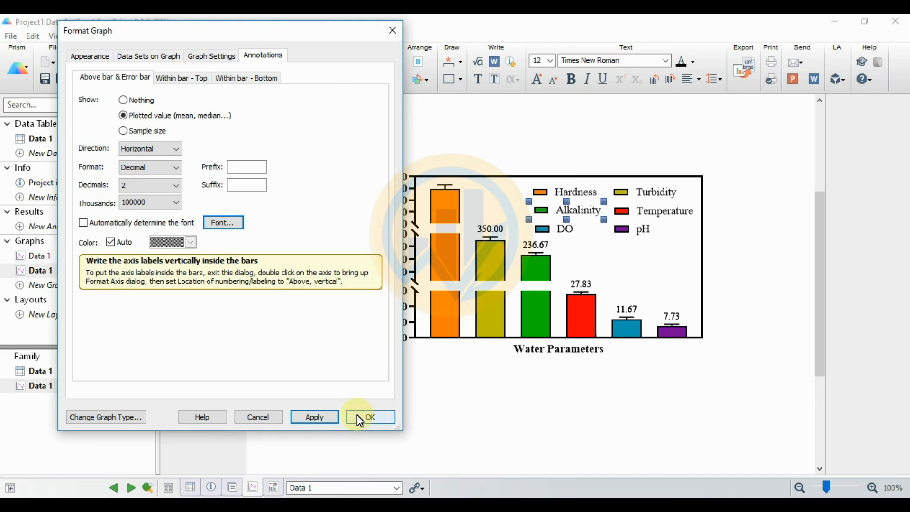
{"action": "left_click", "coordinate": [360, 419]}
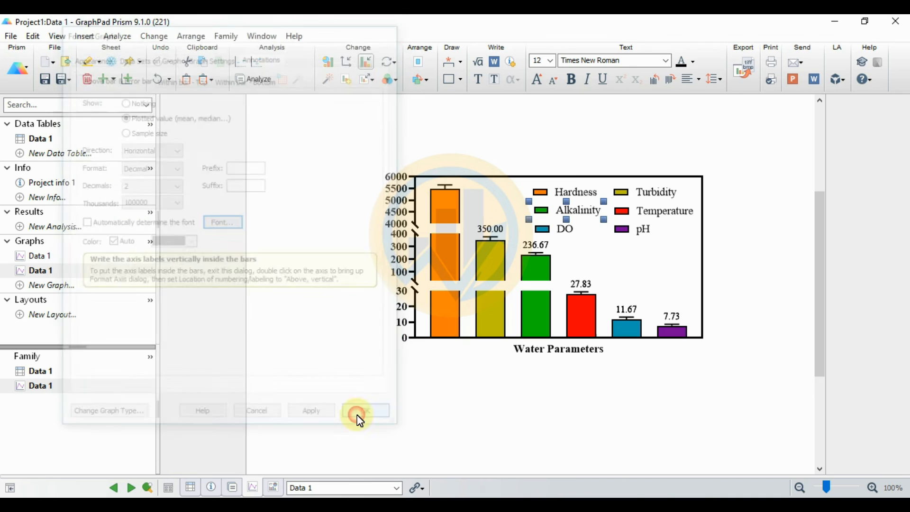
Step: Set the maximum of the left Y axis's top segment to 6500
{"action": "left_click", "coordinate": [347, 63]}
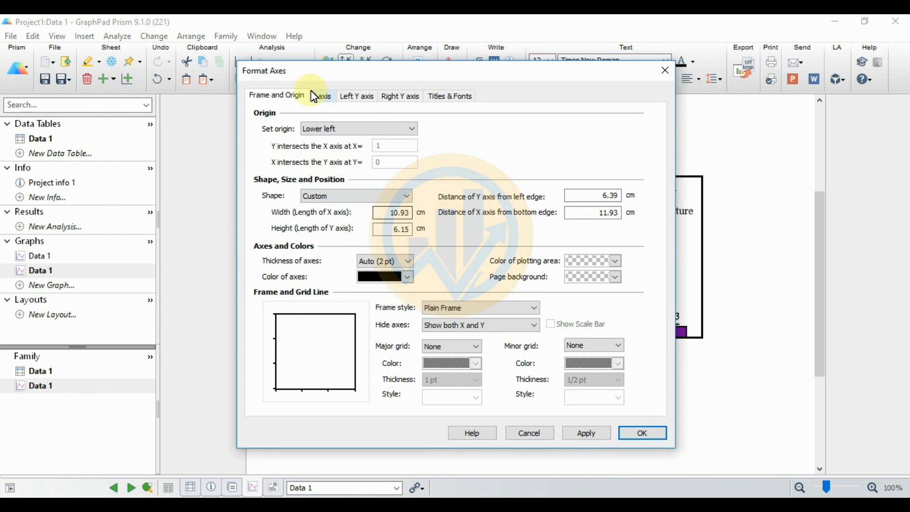
{"action": "left_click", "coordinate": [363, 98]}
{"action": "left_click", "coordinate": [460, 132]}
{"action": "left_click", "coordinate": [452, 162]}
{"action": "double_click", "coordinate": [578, 161]}
{"action": "type", "text": "6"}
{"action": "type", "text": "500"}
{"action": "left_click", "coordinate": [592, 432]}
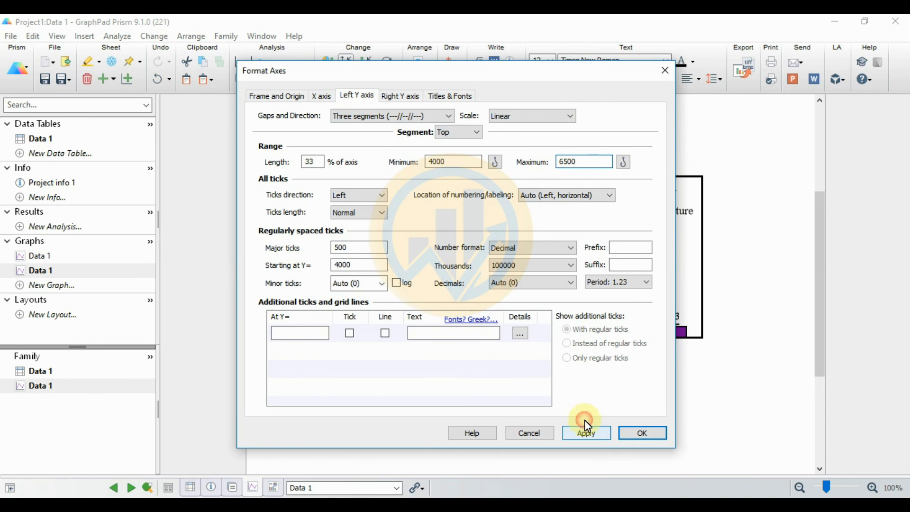
{"action": "left_click_drag", "start_coordinate": [578, 74], "coordinate": [296, 77]}
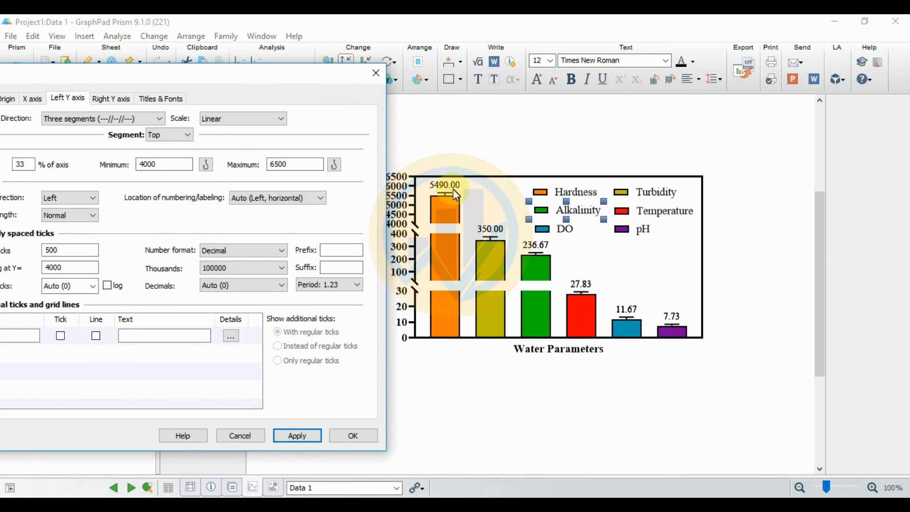
{"action": "left_click_drag", "start_coordinate": [261, 76], "coordinate": [292, 73]}
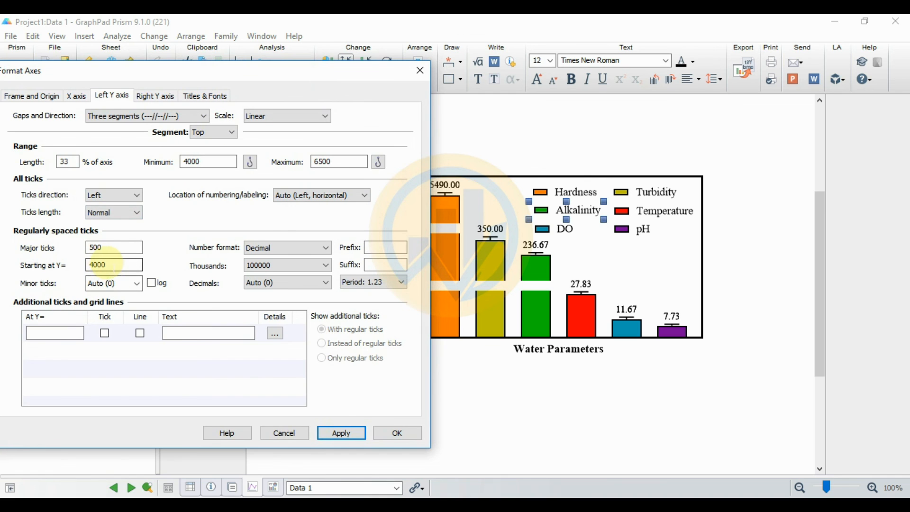
{"action": "left_click_drag", "start_coordinate": [358, 74], "coordinate": [431, 79]}
Step: Set the top segment's minimum to 5000 and apply the axis changes
{"action": "left_click_drag", "start_coordinate": [276, 173], "coordinate": [242, 174]}
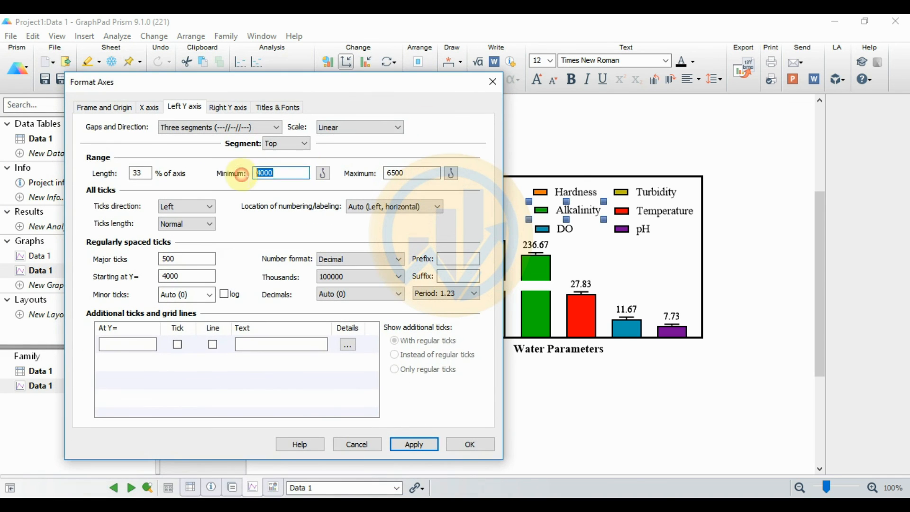
{"action": "type", "text": "5000"}
{"action": "left_click", "coordinate": [415, 444]}
{"action": "left_click_drag", "start_coordinate": [420, 85], "coordinate": [334, 65]}
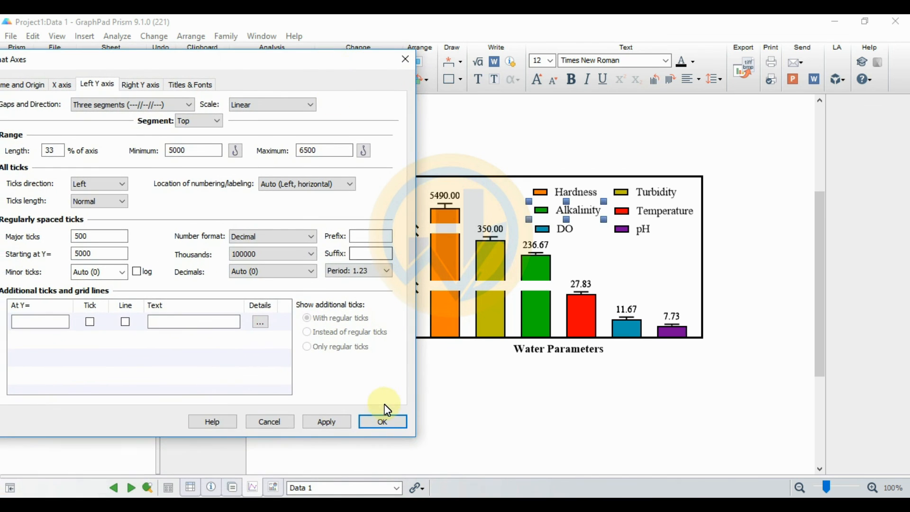
{"action": "left_click", "coordinate": [392, 425]}
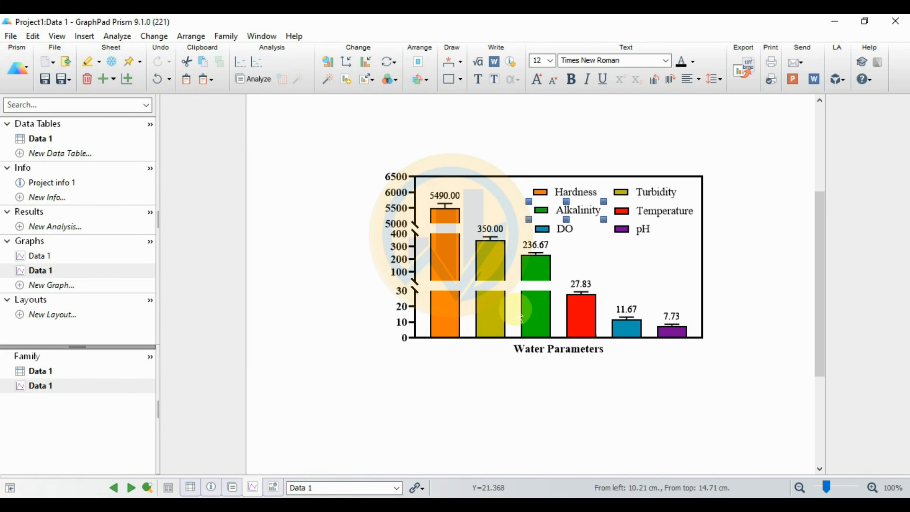